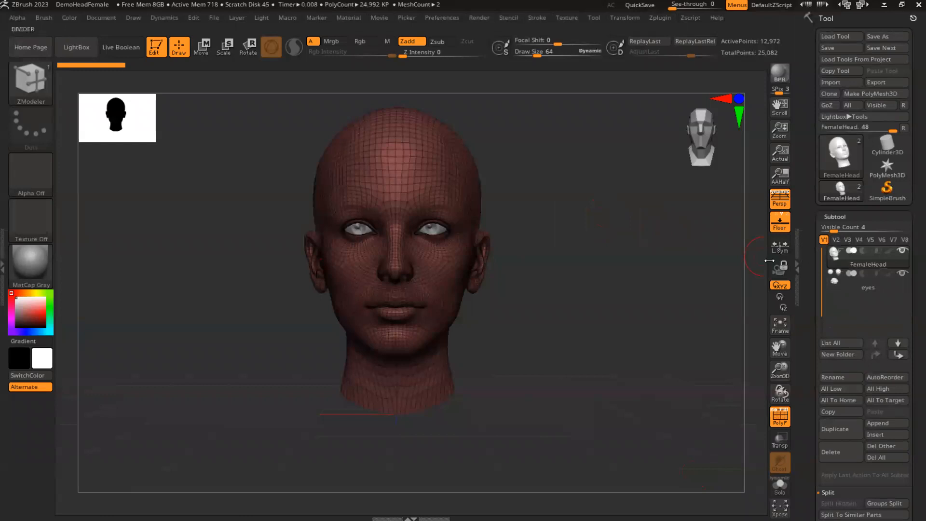
Turn off the polyframe display on the female head and activate the ZModeler brush.
drag(554, 212, 558, 211)
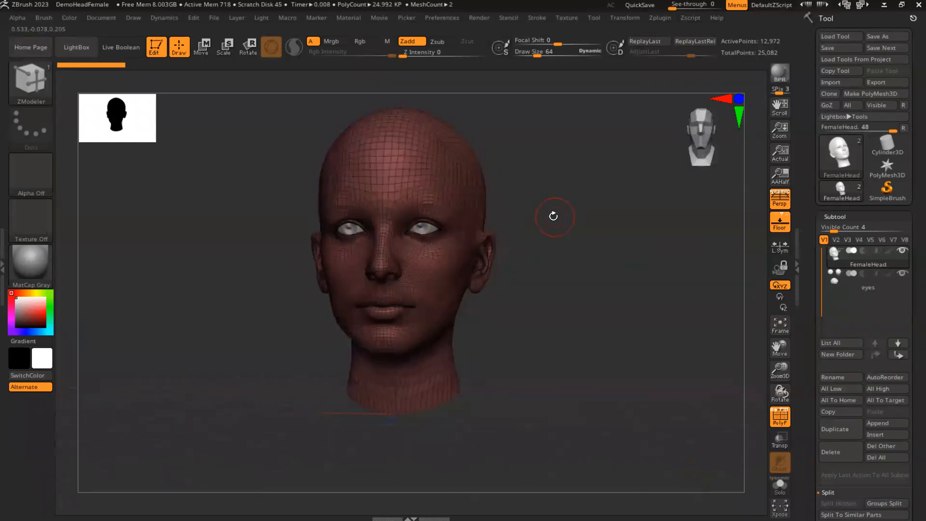
key(shift+f)
key(b)
key(z)
key(m)
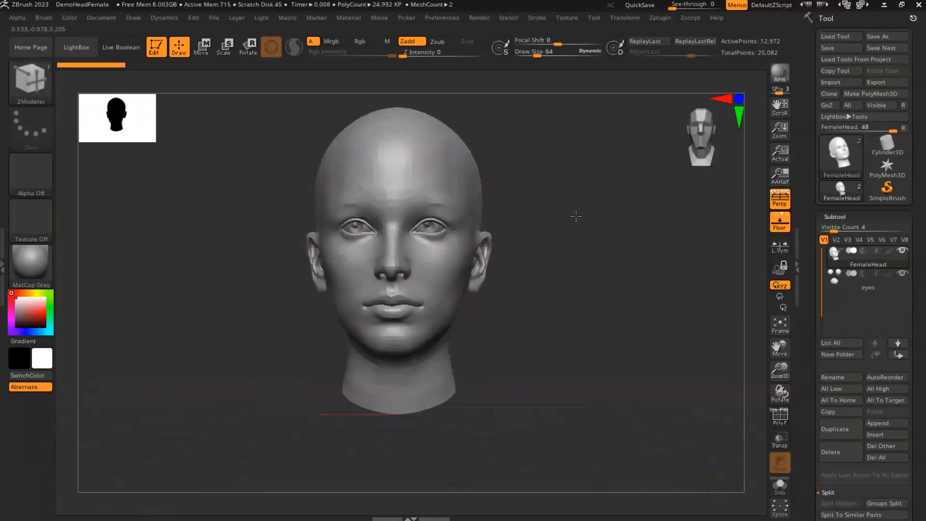
Mask the cranium of the original head from the side view, covering everything above the brows.
drag(575, 216, 573, 220)
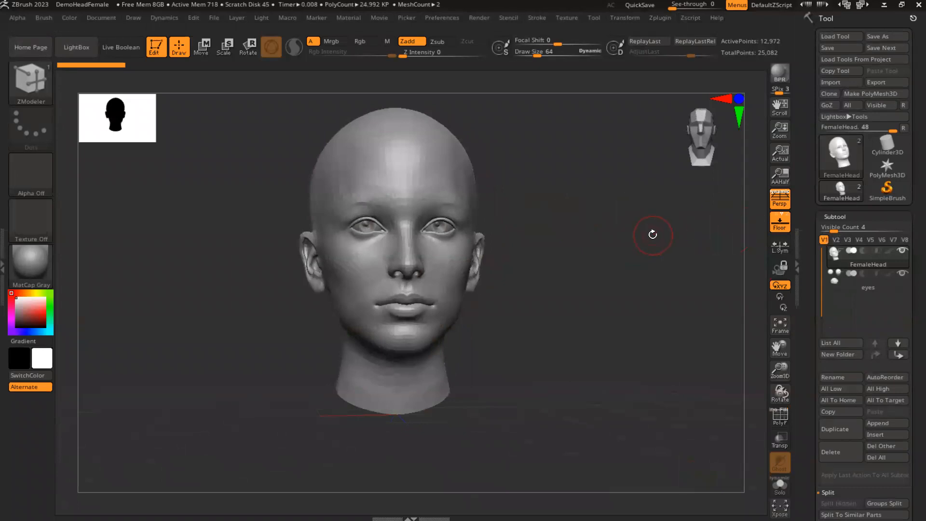
mouse_move(712, 164)
mouse_down()
mouse_move(700, 140)
mouse_move(687, 137)
mouse_up()
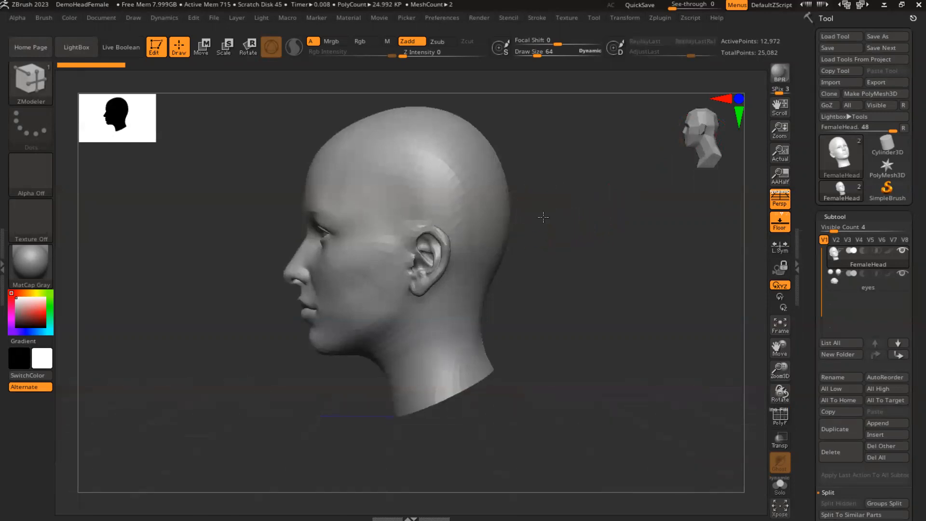
drag(546, 202, 529, 228)
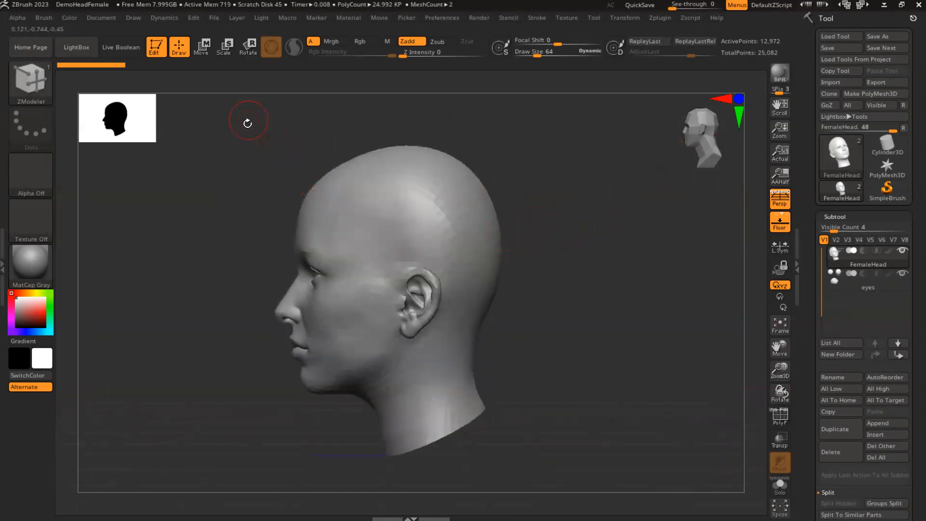
mouse_move(245, 112)
ctrl+mouse_down()
mouse_move(246, 193)
mouse_move(362, 235)
mouse_move(566, 244)
ctrl+mouse_up()
drag(551, 201, 615, 205)
click(698, 139)
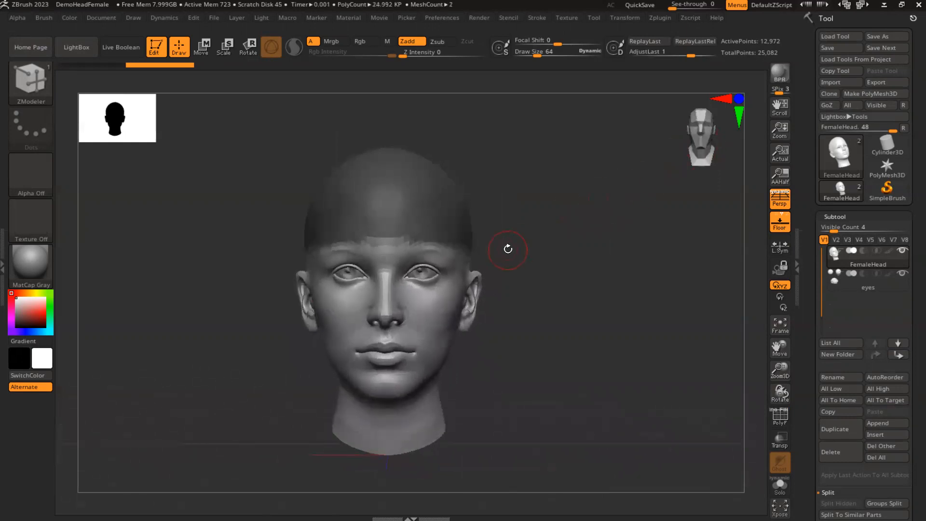
Isolate the masked cranium polygons to inspect the cap, and bring the full head back without the mask.
key(ctrl)
key(ctrl+shift)
mouse_move(275, 113)
ctrl+shift+mouse_down()
mouse_move(275, 208)
mouse_move(384, 234)
ctrl+shift+mouse_up()
ctrl+shift+drag(442, 242, 553, 250)
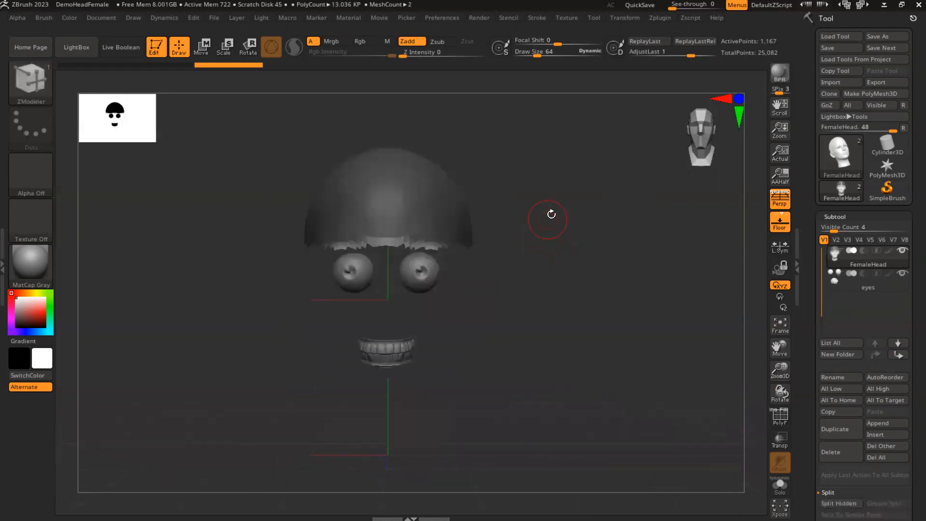
drag(579, 203, 559, 204)
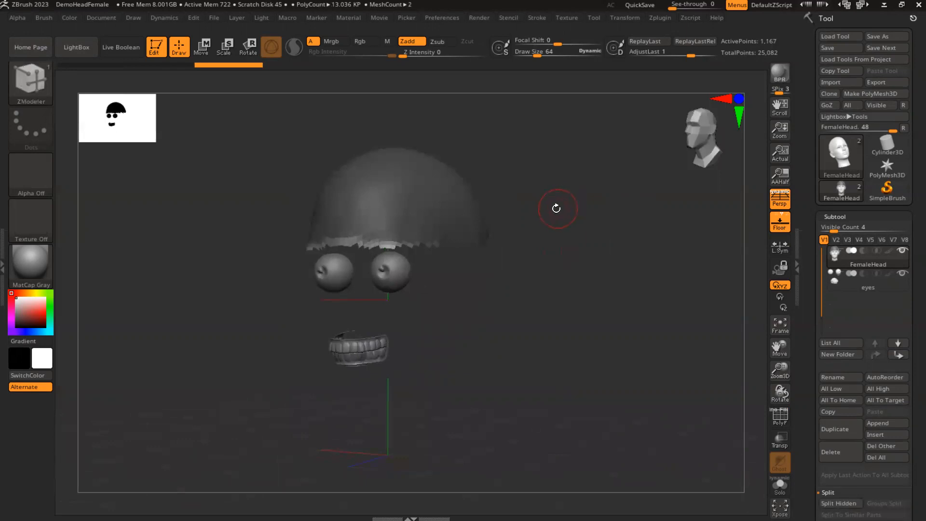
ctrl+shift+click(550, 209)
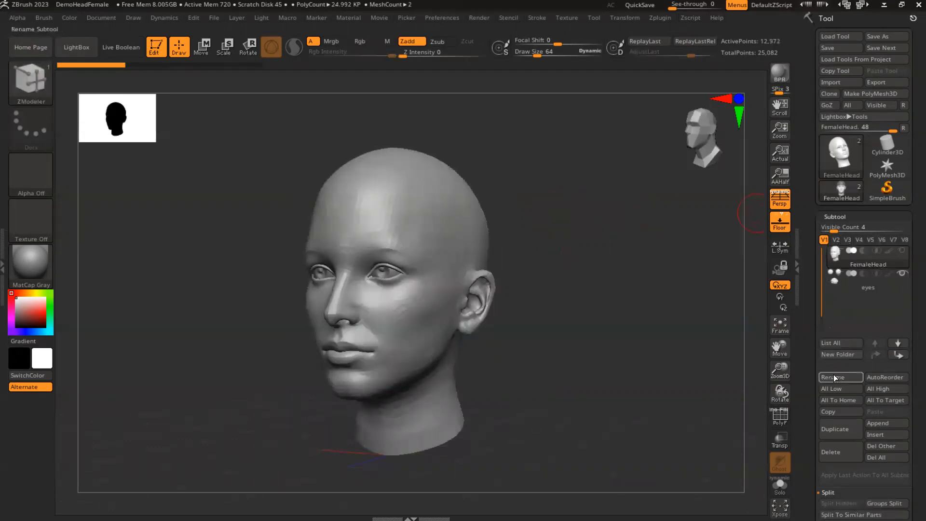
Duplicate the FemaleHead subtool and mask the copy's cranium down to the brows.
click(841, 422)
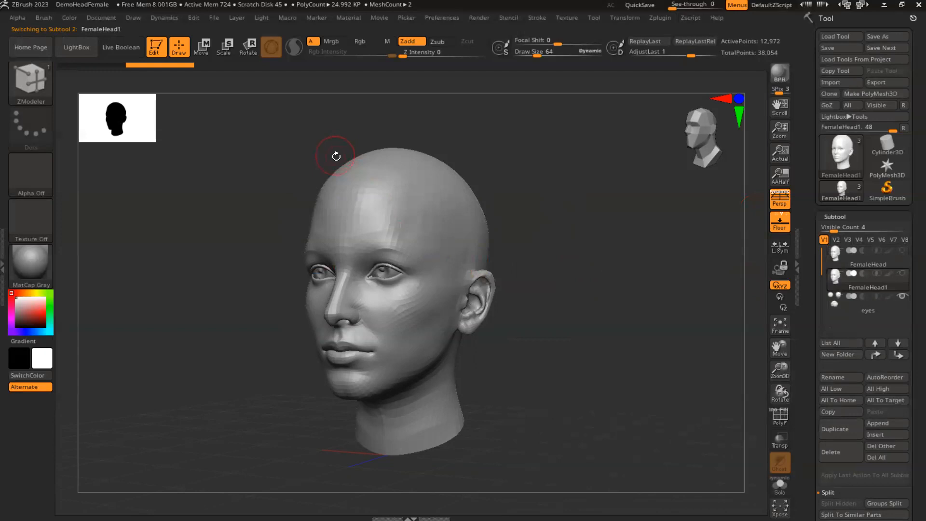
ctrl+drag(293, 108, 542, 249)
drag(585, 196, 607, 199)
drag(676, 159, 693, 140)
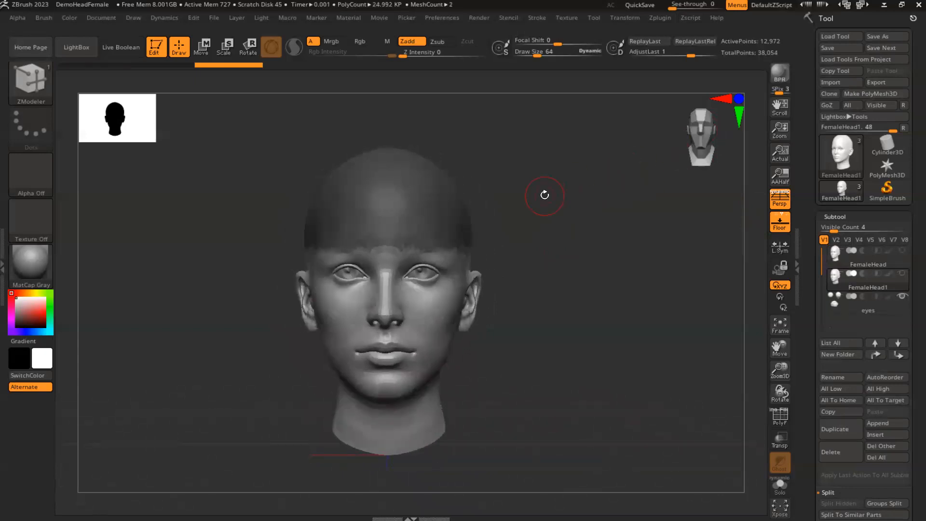
Isolate the copy's cranium polygons above the brows and split the hidden part into a separate subtool.
mouse_move(255, 108)
ctrl+shift+mouse_down()
mouse_move(329, 241)
mouse_move(551, 250)
ctrl+shift+mouse_up()
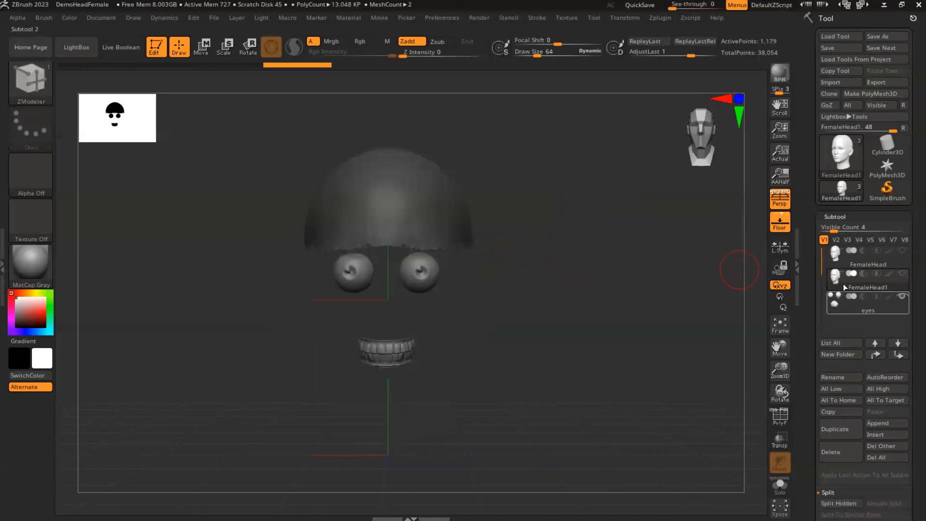
mouse_move(843, 277)
click(830, 501)
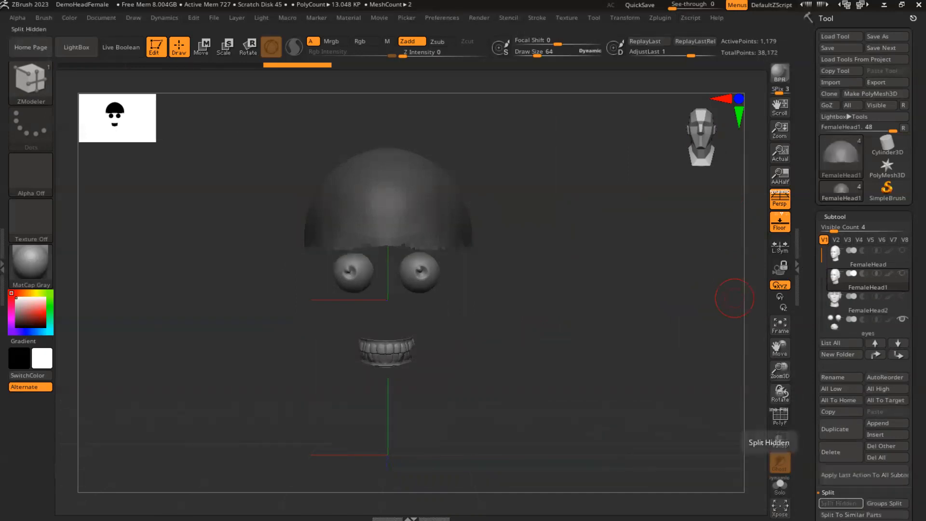
Delete the split-off face and neck subtool of the duplicated head.
mouse_move(852, 276)
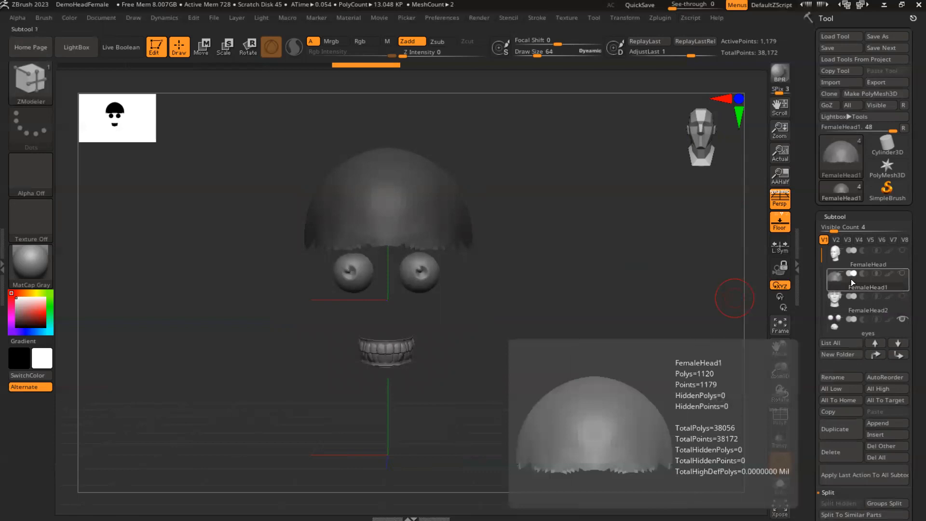
click(854, 304)
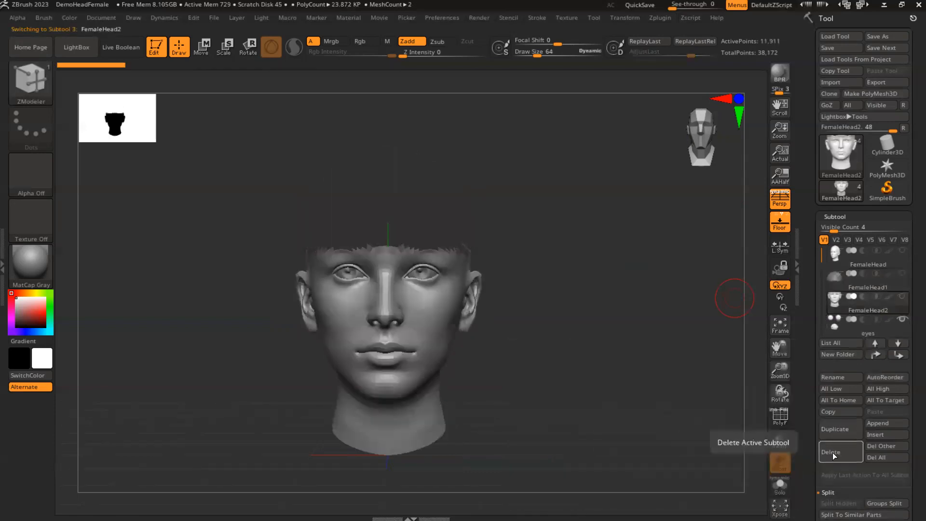
click(833, 453)
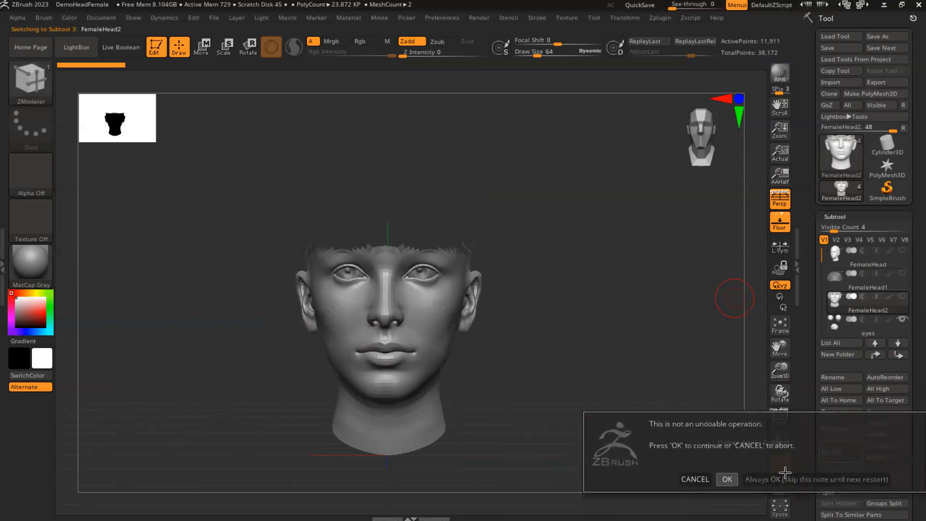
click(727, 478)
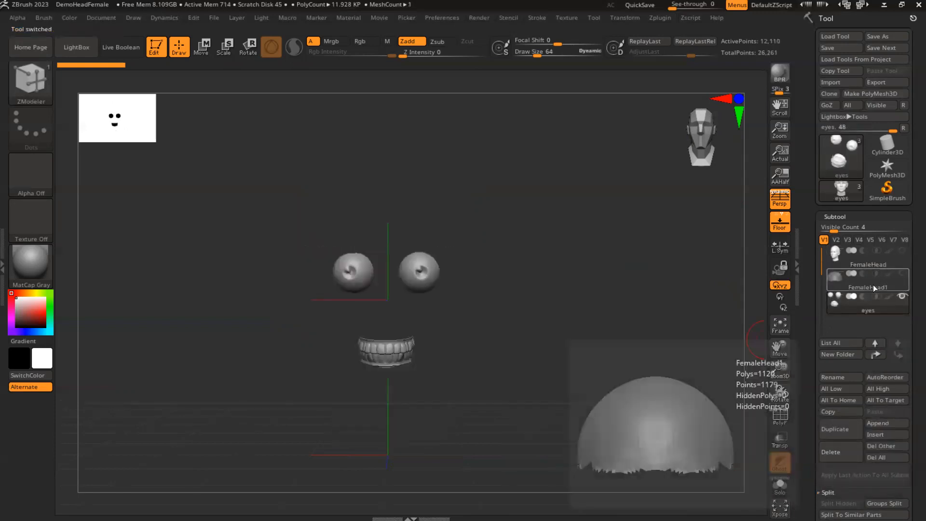
Make the cranium cap the active subtool and select the ZModeler brush.
mouse_move(862, 304)
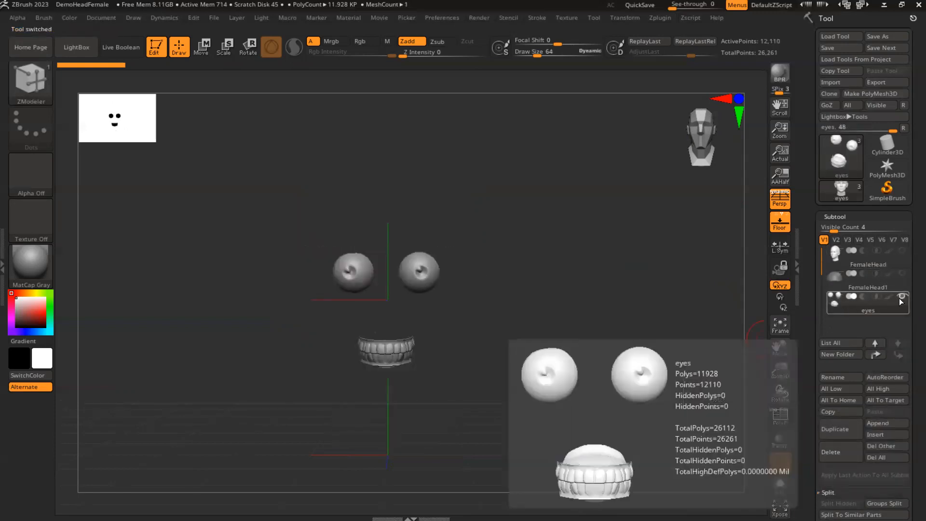
click(877, 285)
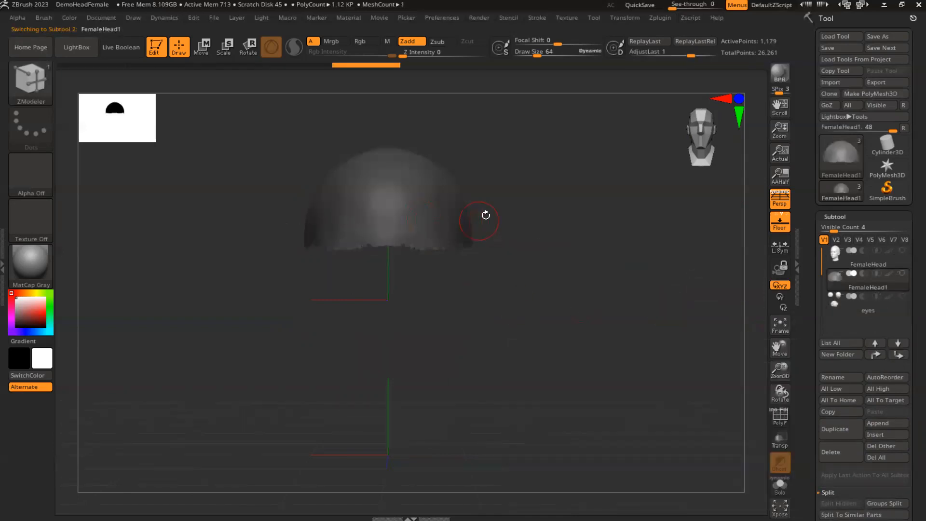
alt+drag(513, 186, 562, 189)
alt+drag(570, 157, 554, 227)
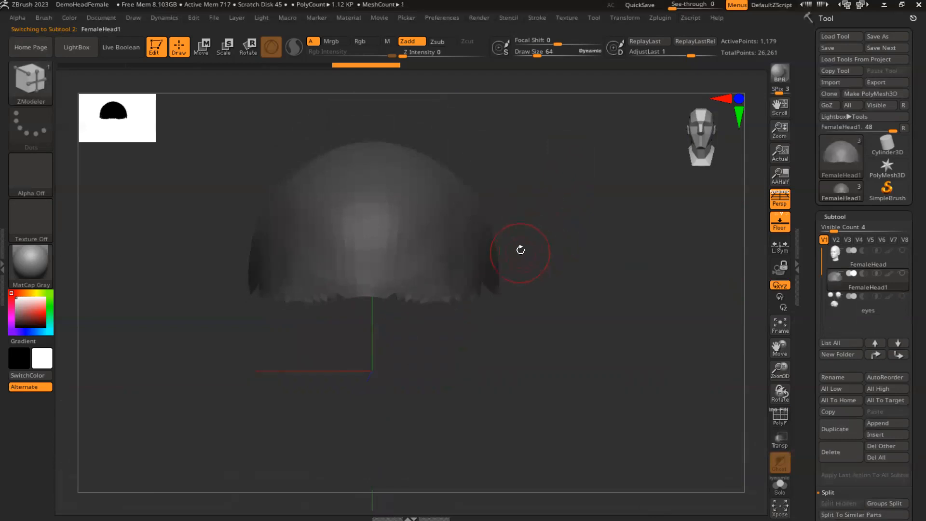
click(33, 78)
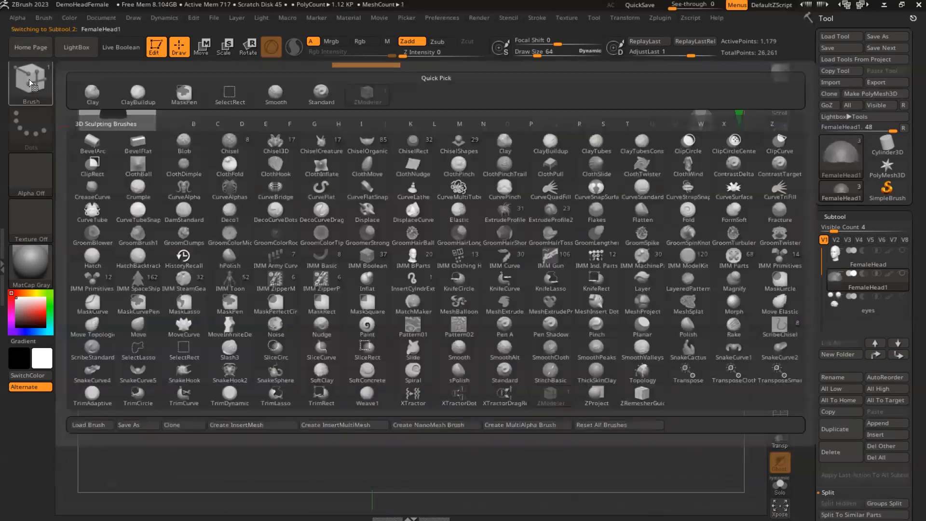
click(547, 403)
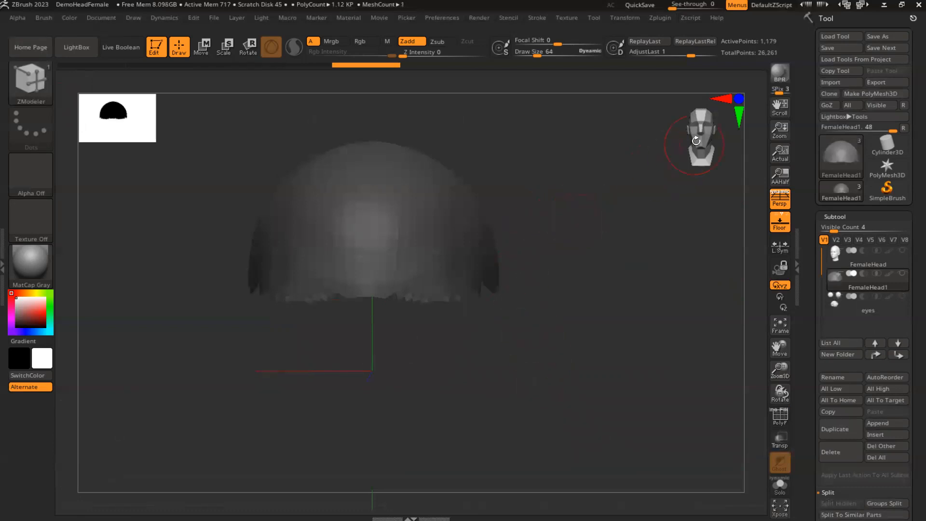
Show the polyframe on the cranium cap in side view and clear its mask.
drag(696, 140, 683, 138)
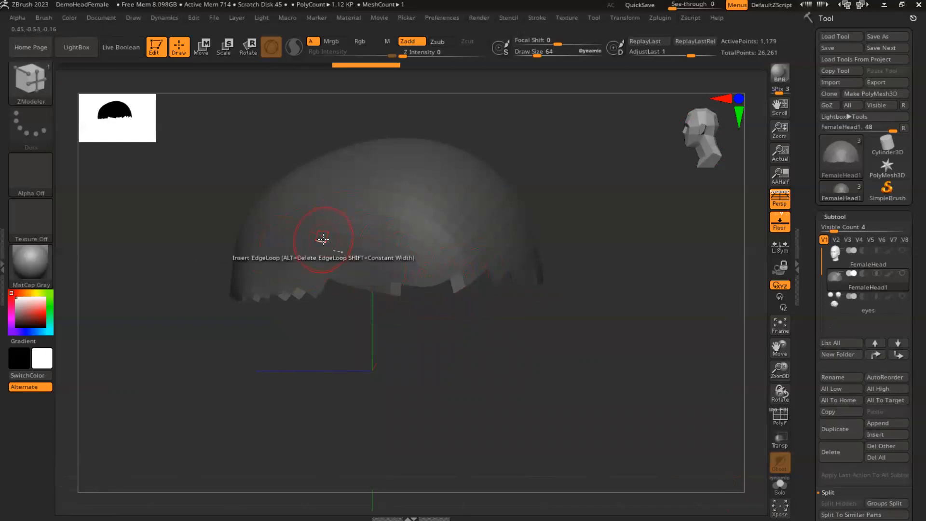
key(shift+f)
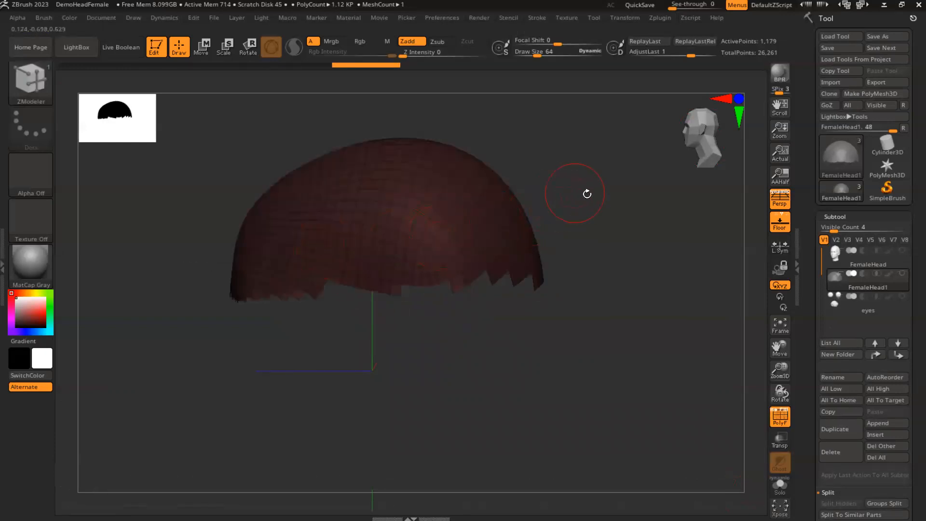
mouse_move(554, 155)
ctrl+mouse_down()
mouse_move(572, 195)
mouse_move(638, 212)
ctrl+mouse_up()
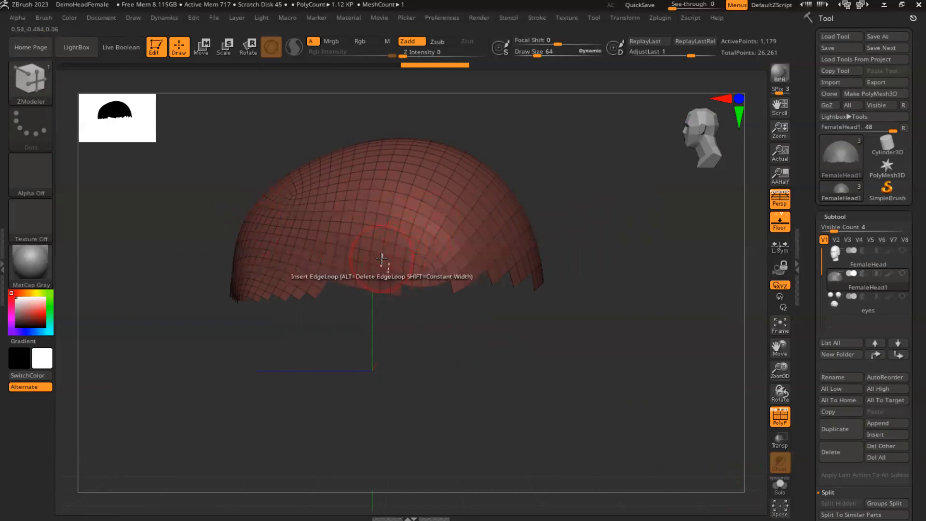
Try extruding single polyloops on the side of the cap with ZModeler's Extrude action set to Polyloop, undoing each one.
alt+drag(551, 198, 608, 200)
drag(530, 293, 463, 331)
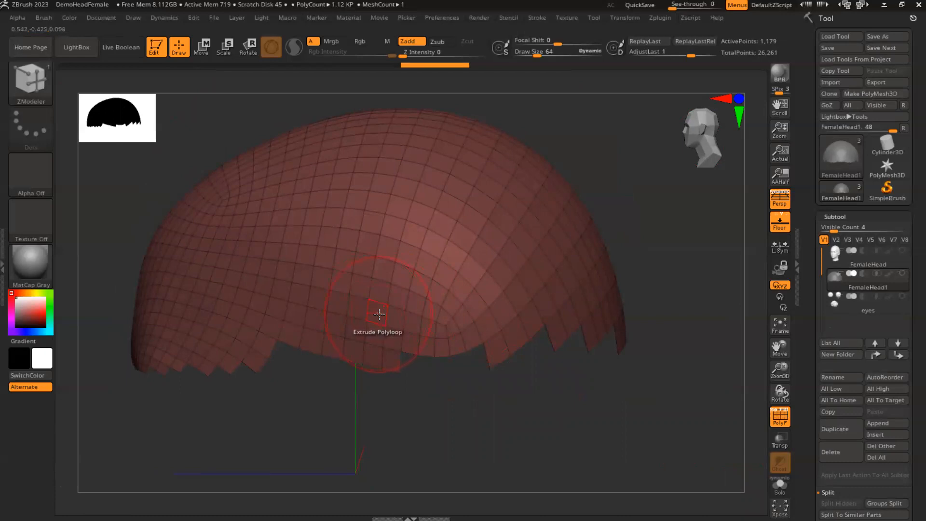
key(space)
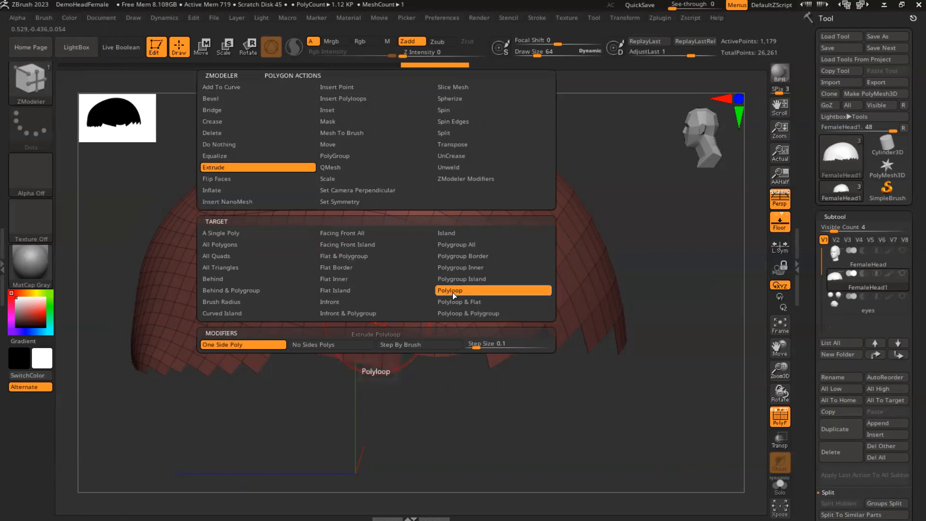
key(space)
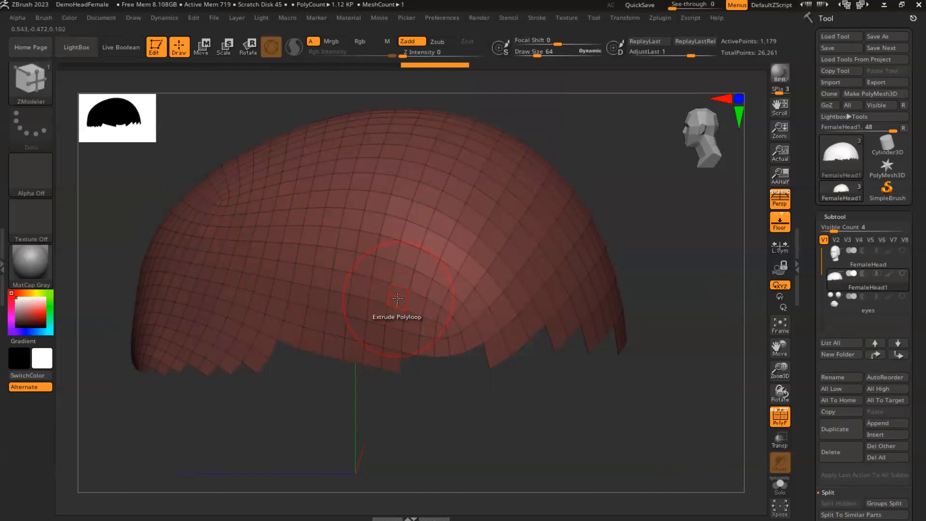
drag(400, 298, 392, 313)
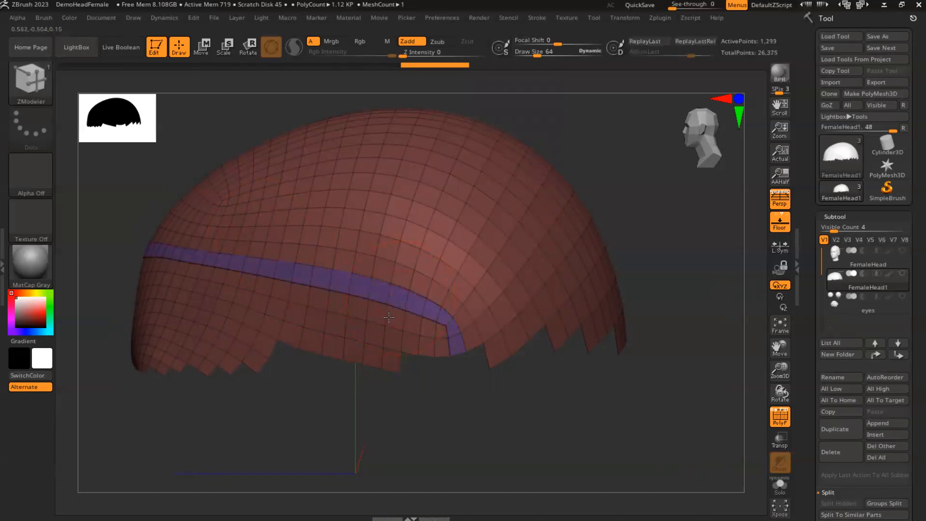
key(ctrl+z)
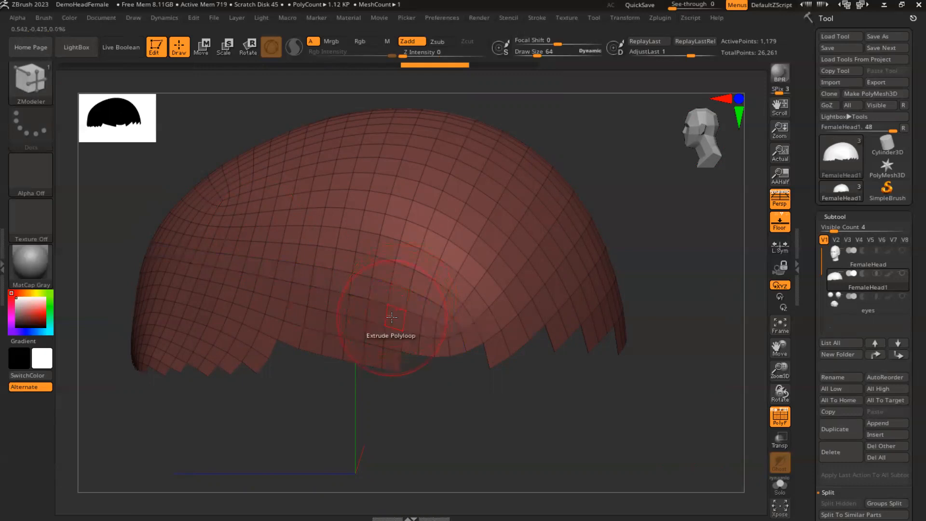
drag(392, 316, 385, 327)
key(ctrl+z)
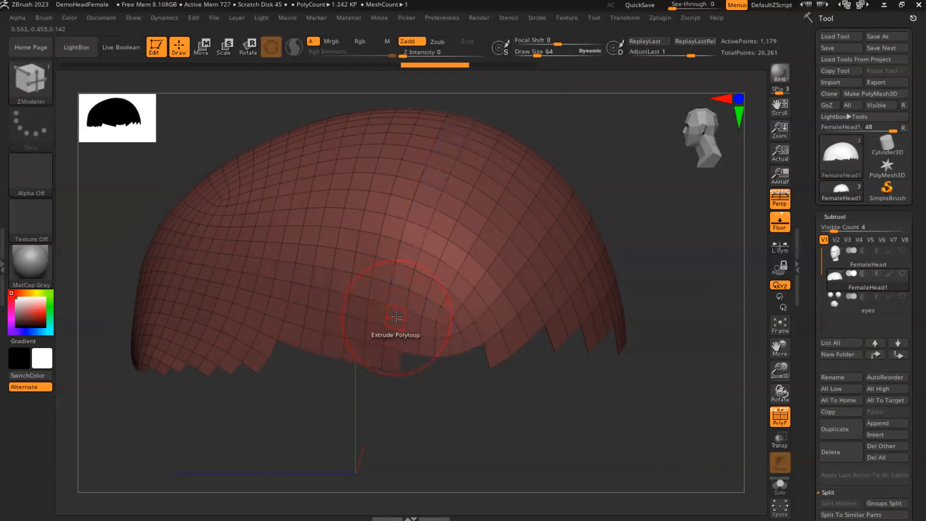
Set the polygon Extrude target to Polyloop and extrude a polyloop that bends around above the cap's lower side edge.
key(space)
click(396, 316)
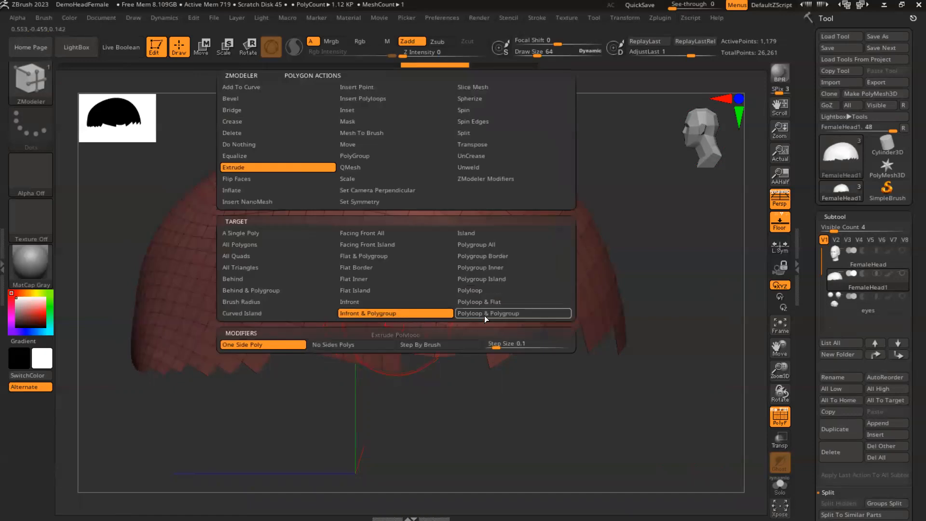
click(485, 315)
key(space)
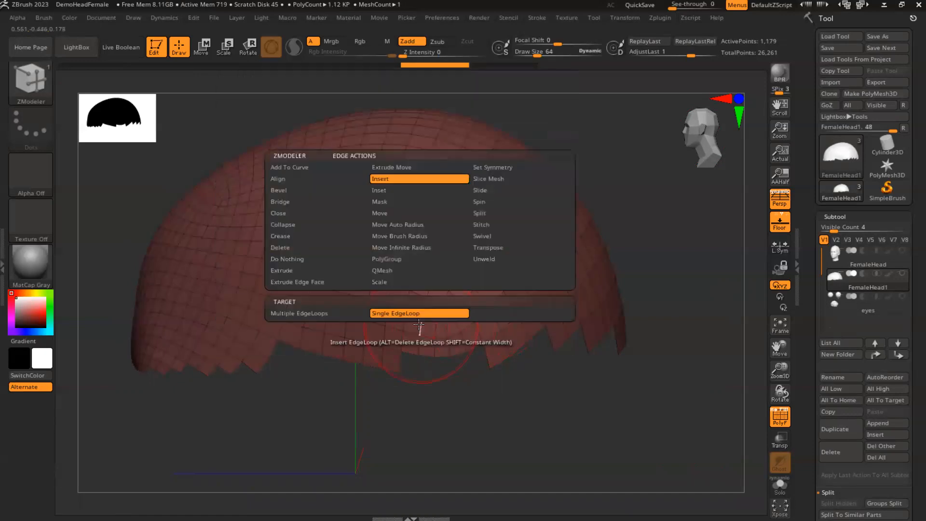
key(space)
click(484, 291)
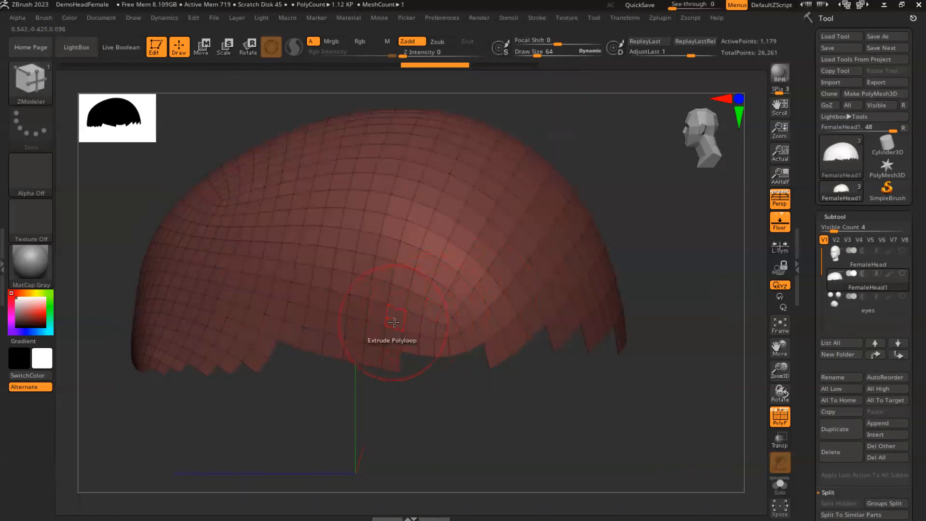
drag(414, 322, 297, 404)
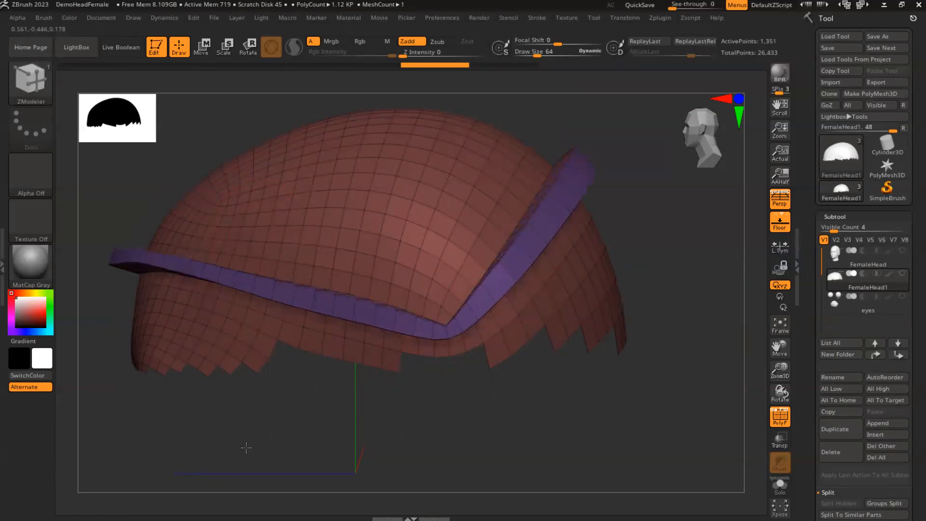
Extend the polyloop extrusion along the cap's lower side and extrude a mirrored pair of vertical polyloops beside the front centre line.
drag(297, 408, 202, 461)
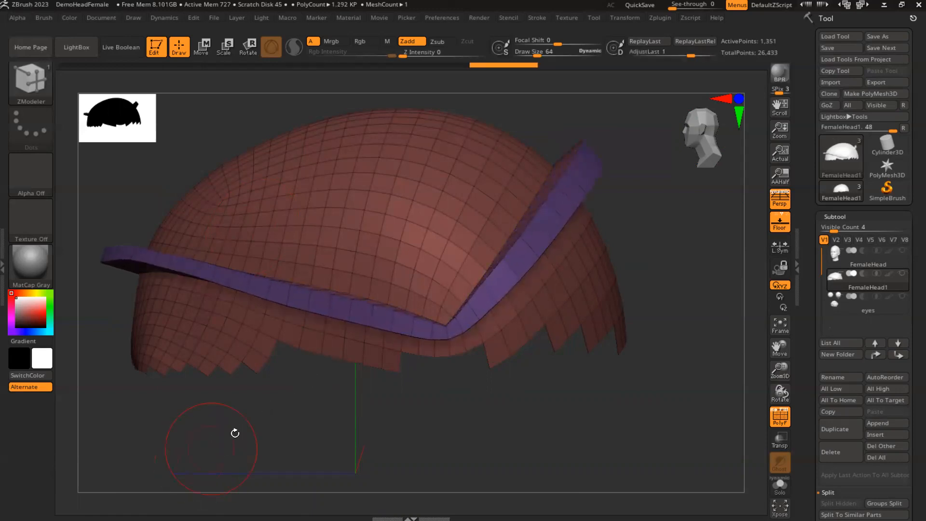
drag(696, 134, 718, 132)
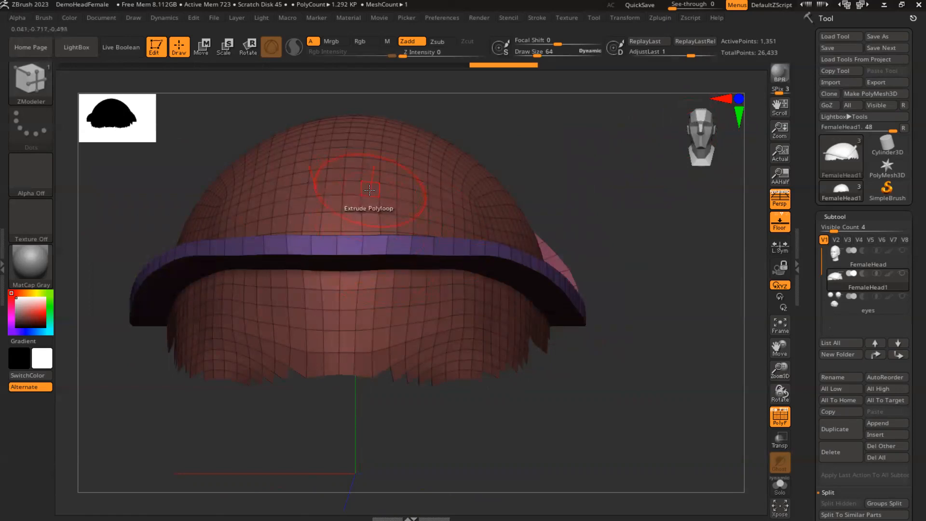
alt+drag(550, 195, 770, 244)
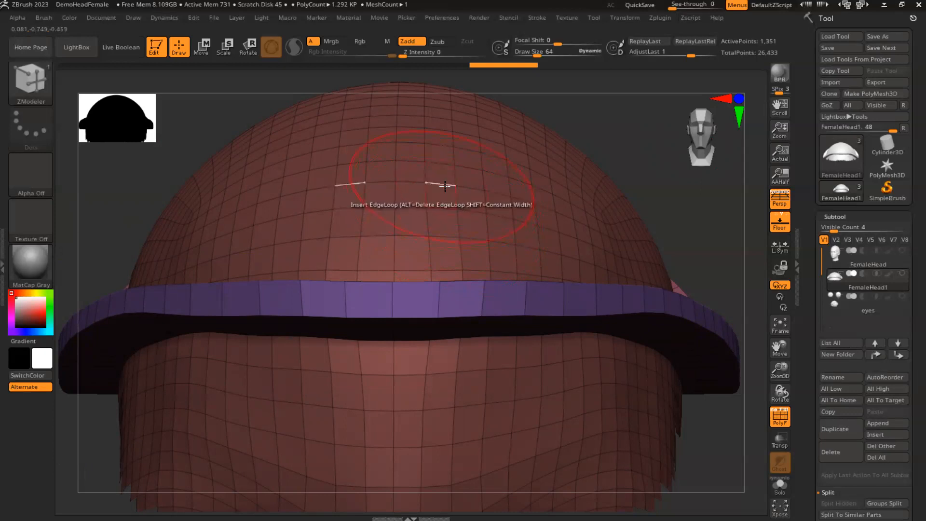
click(443, 218)
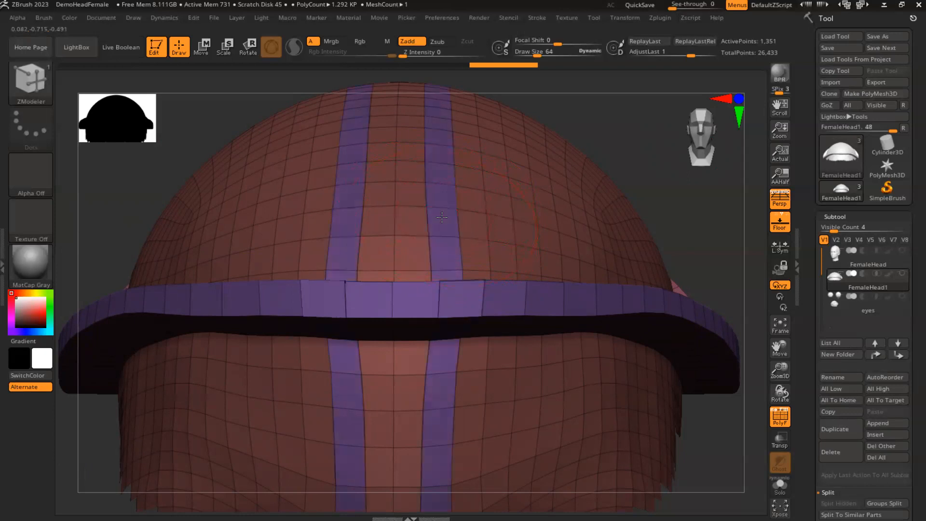
mouse_move(443, 218)
mouse_down()
mouse_move(449, 130)
mouse_move(441, 165)
mouse_up()
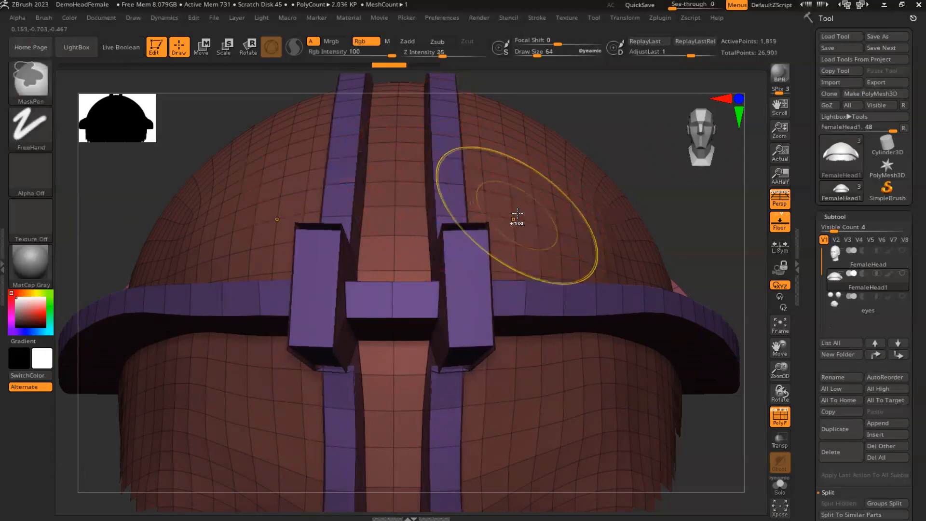
key(ctrl+z)
Extrude the central polyloop between the two raised bands on the crown, and extrude that loop outward a second time.
drag(676, 183, 661, 201)
click(698, 133)
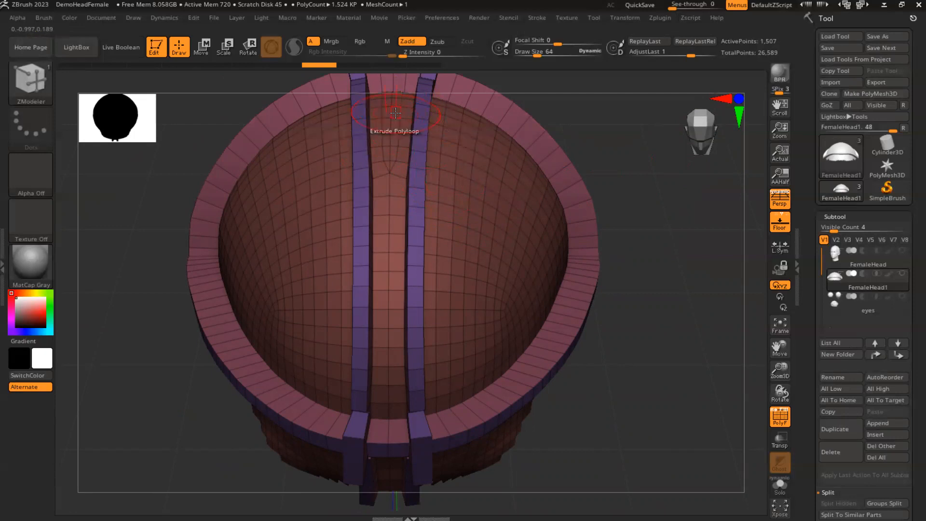
drag(395, 113, 393, 120)
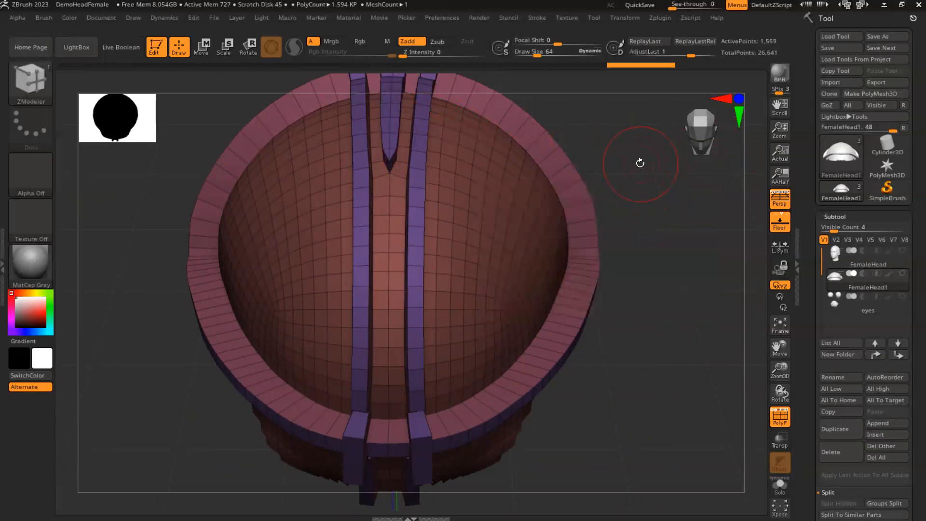
drag(648, 152, 659, 218)
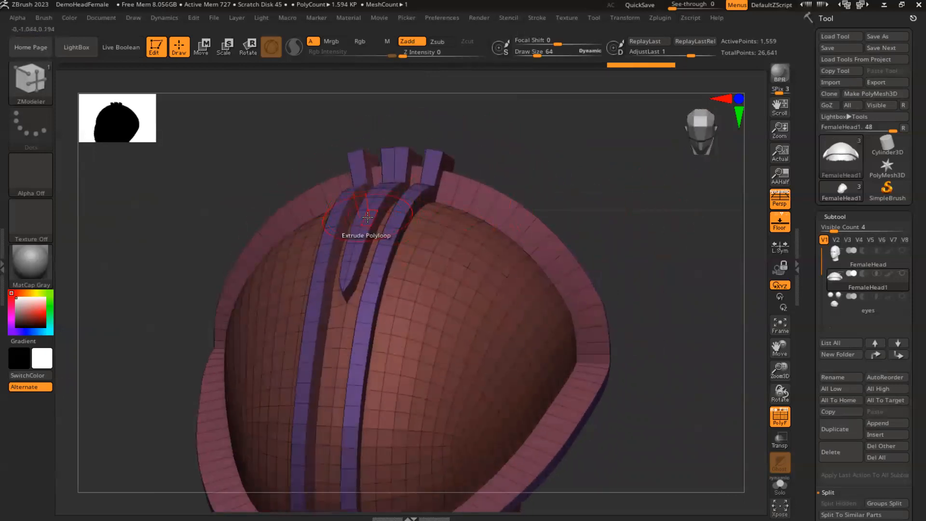
mouse_move(364, 214)
mouse_down()
mouse_move(374, 192)
mouse_move(378, 215)
mouse_move(369, 213)
mouse_up()
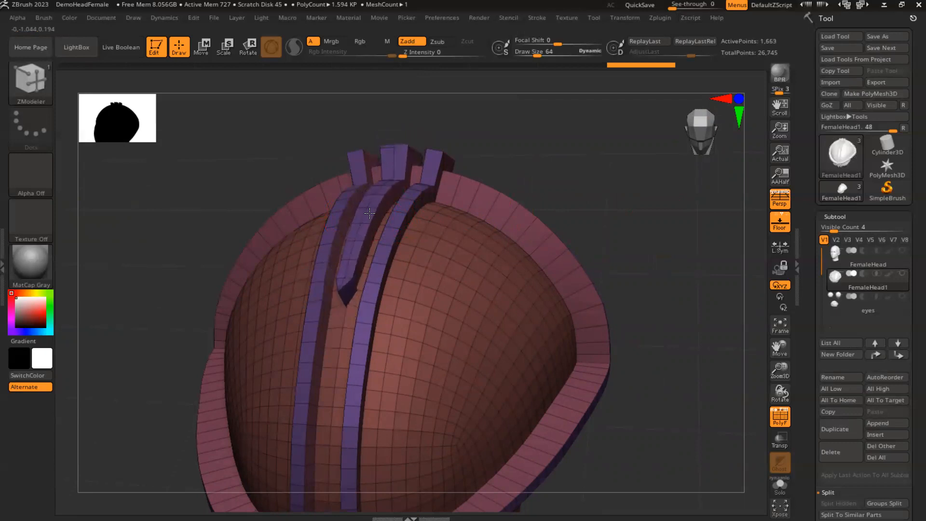
Set the polygon action to Bevel with the PolyCorners target and bevel the raised blocks where the bands cross at the front.
drag(581, 180, 583, 214)
mouse_move(526, 198)
mouse_down()
mouse_move(537, 180)
mouse_move(569, 173)
mouse_move(487, 176)
mouse_move(553, 195)
mouse_move(573, 182)
mouse_move(564, 168)
mouse_move(545, 170)
mouse_move(546, 186)
mouse_move(511, 200)
mouse_move(554, 202)
mouse_move(690, 143)
mouse_move(563, 236)
mouse_move(597, 207)
mouse_move(462, 231)
mouse_move(581, 192)
mouse_move(548, 221)
mouse_up()
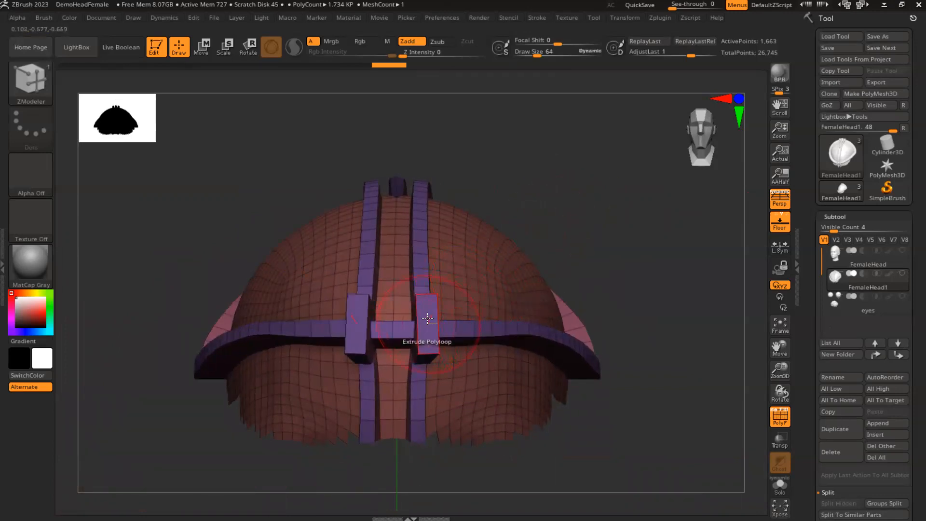
key(space)
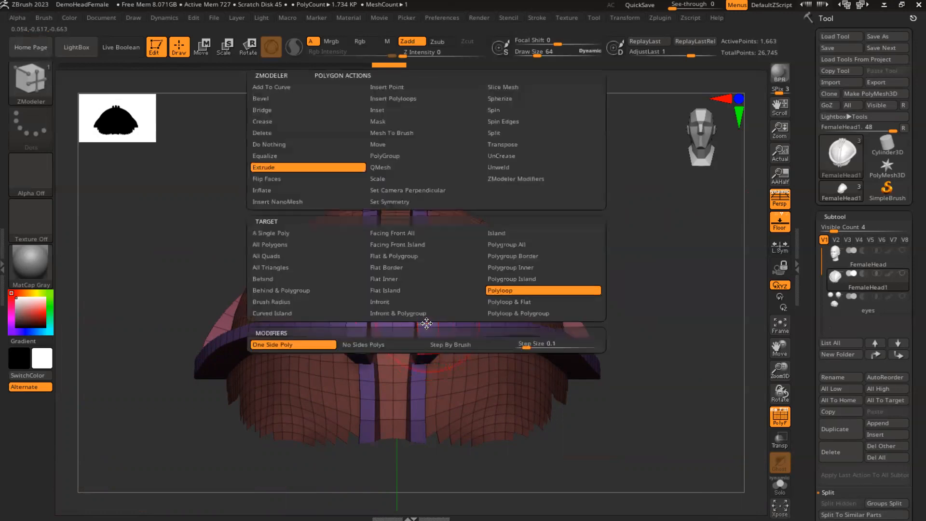
click(273, 98)
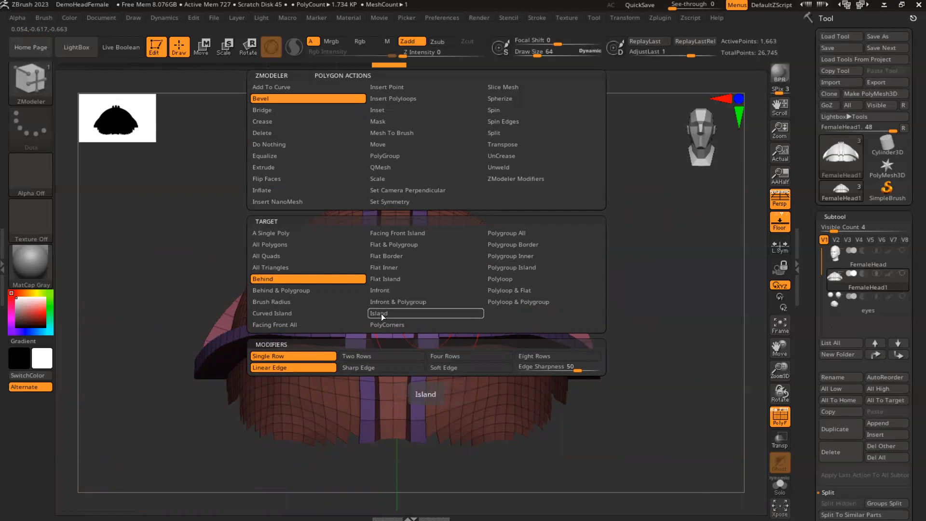
click(386, 325)
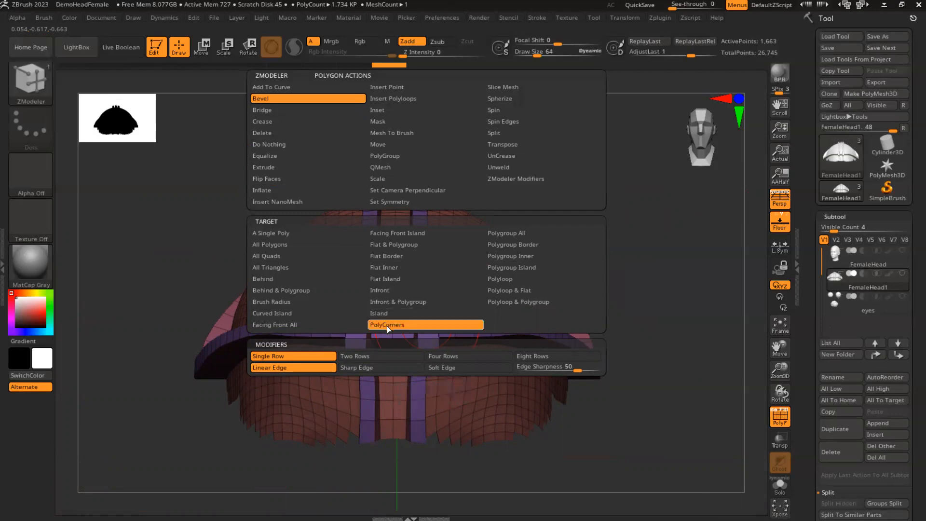
mouse_move(427, 314)
mouse_down()
mouse_move(451, 282)
mouse_move(428, 301)
mouse_up()
Insert an edge loop through the bevelled blocks at the front band crossings.
drag(552, 201, 597, 203)
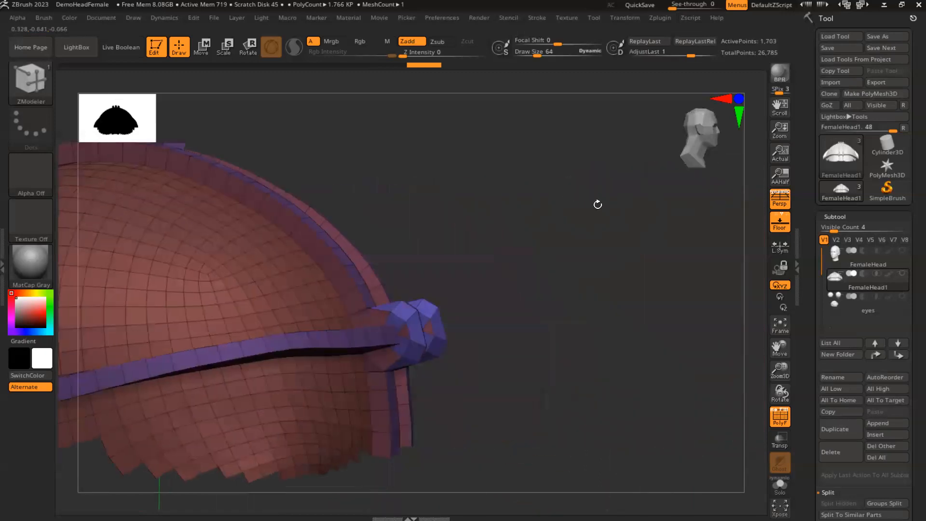
click(427, 323)
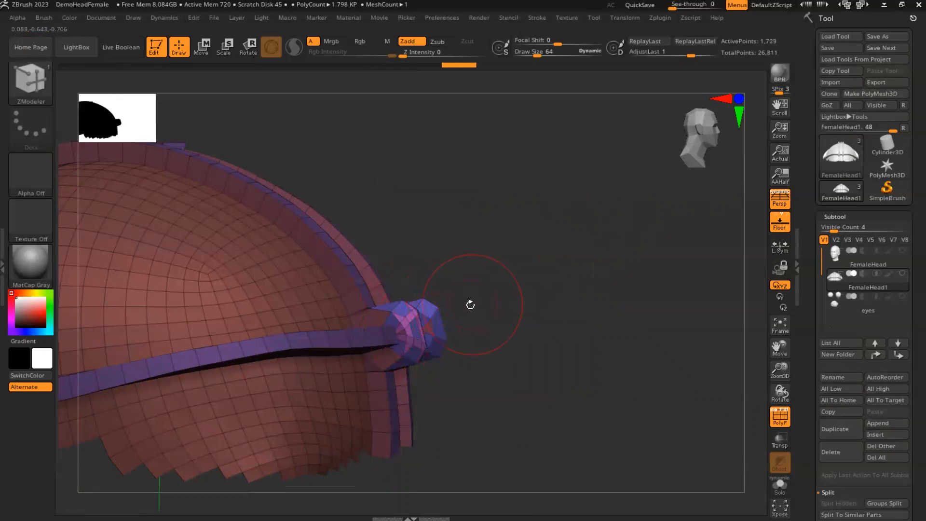
drag(490, 282, 457, 287)
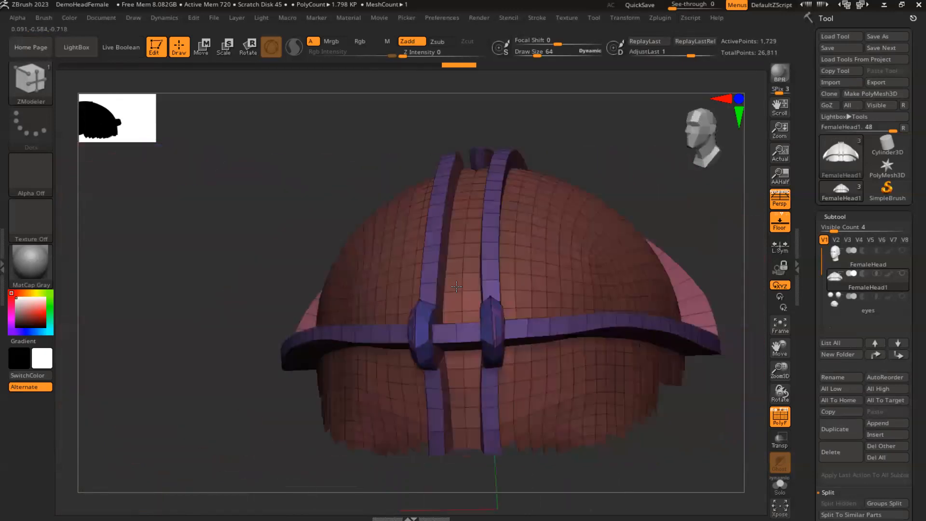
click(705, 128)
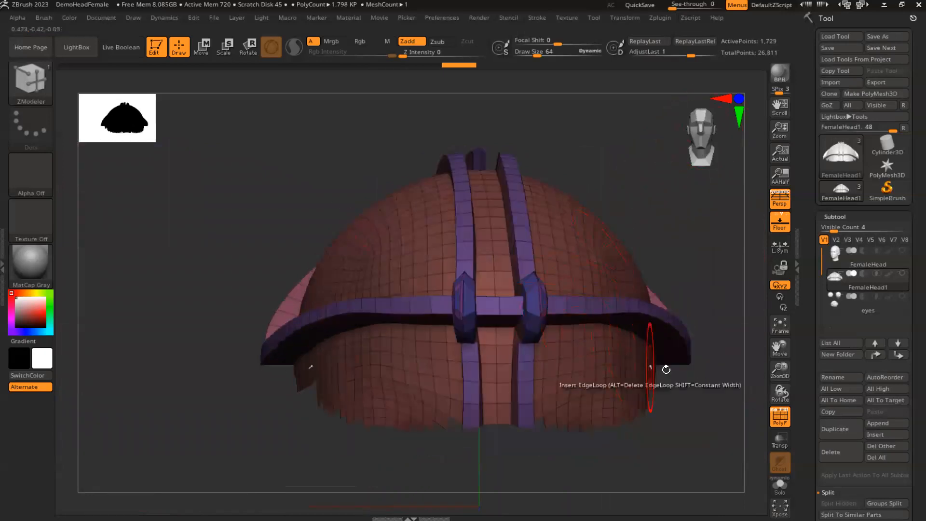
Set the polygon action to Extrude with the All Triangles target and try it on the bevelled front blocks.
drag(717, 323, 633, 319)
drag(631, 194, 603, 191)
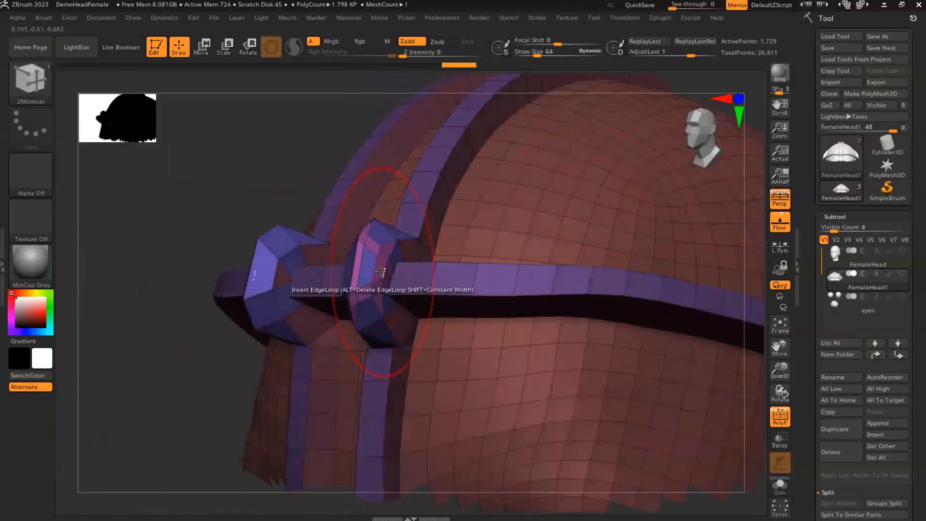
key(space)
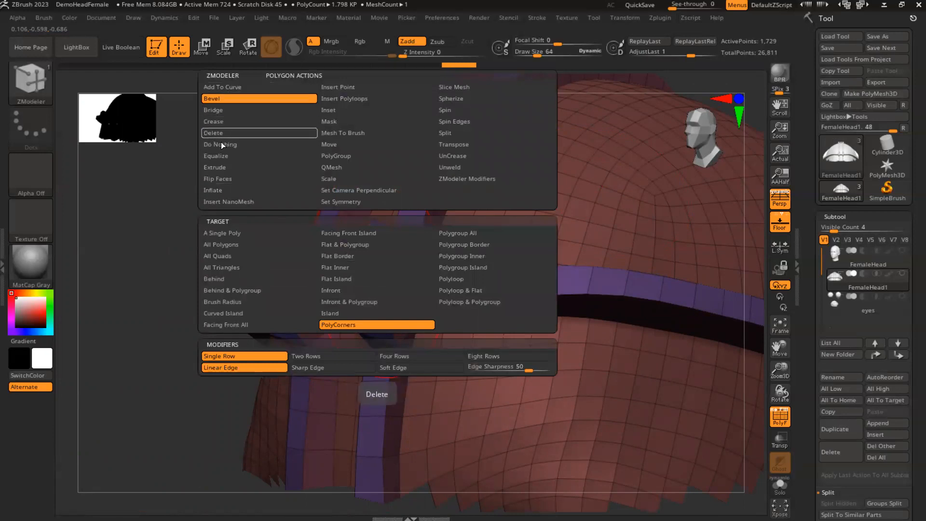
click(219, 167)
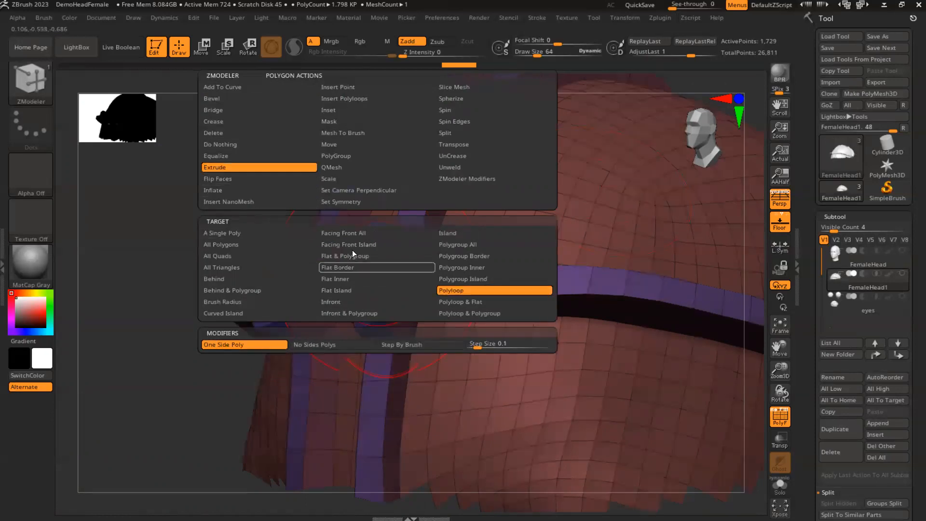
click(230, 267)
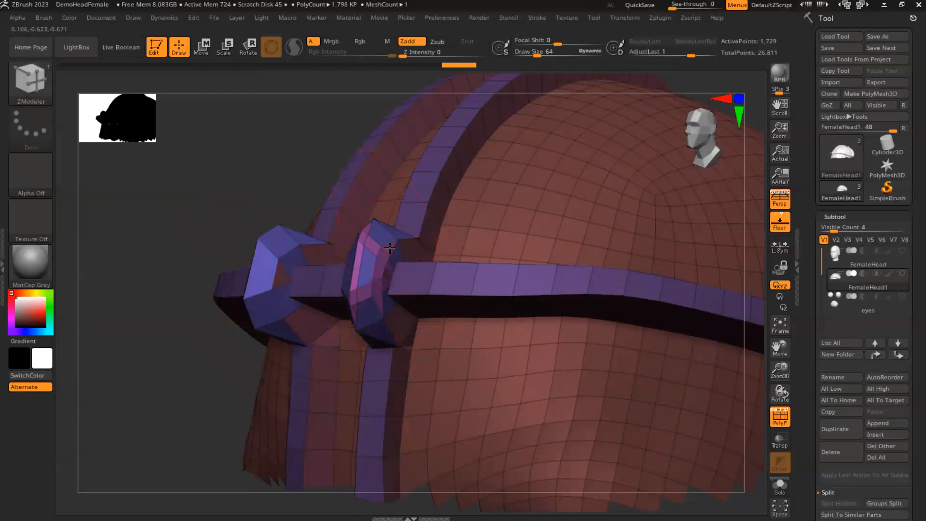
drag(390, 247, 408, 256)
drag(187, 215, 256, 231)
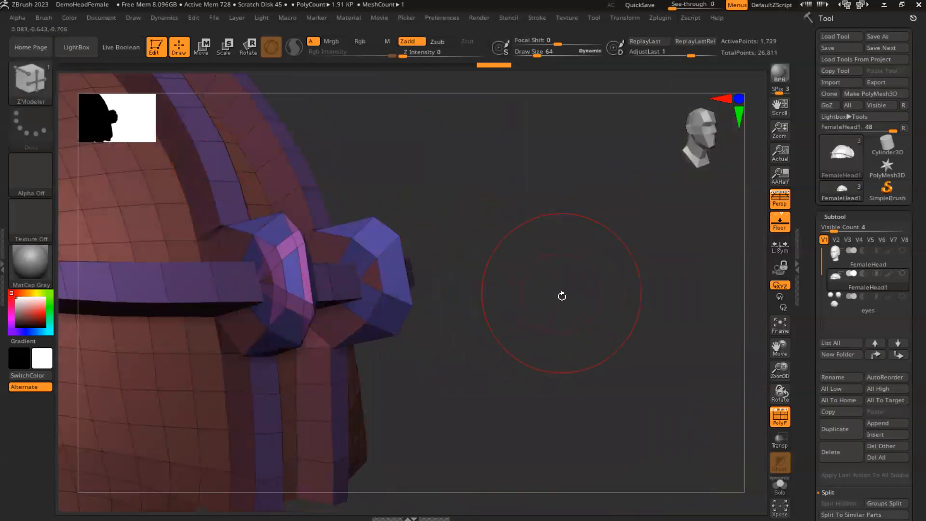
Try the All Triangles extrusion again from the side of the cap and undo it.
mouse_move(565, 299)
alt+mouse_down()
mouse_move(467, 296)
mouse_move(461, 275)
mouse_move(482, 264)
alt+mouse_up()
click(698, 137)
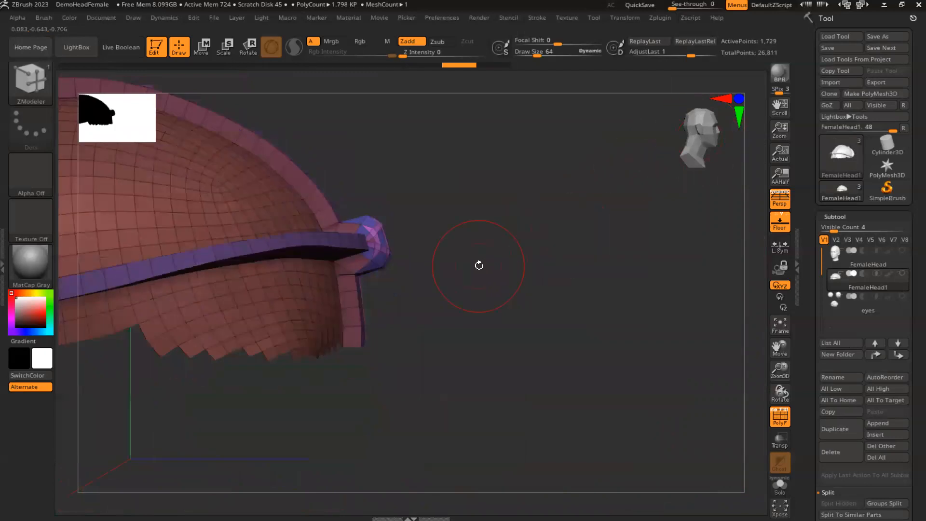
alt+drag(536, 279, 632, 304)
alt+drag(456, 170, 589, 191)
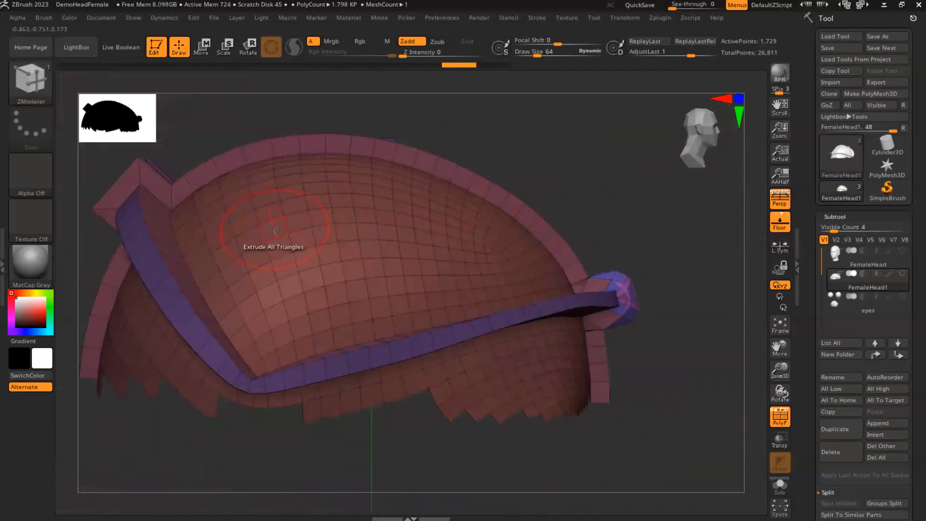
drag(284, 249, 285, 247)
key(ctrl+z)
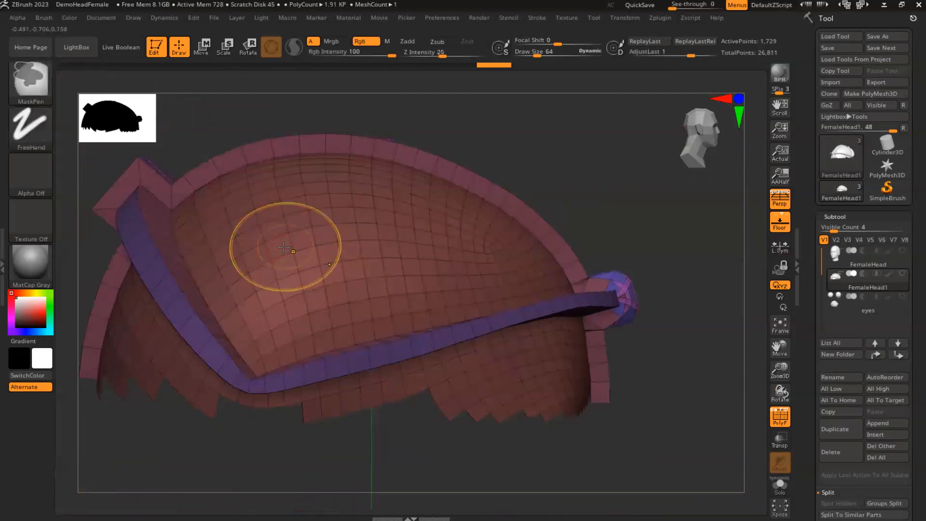
Set the polygon Extrude target to Curved Island and extrude a small square block outward from the side of the cap.
key(space)
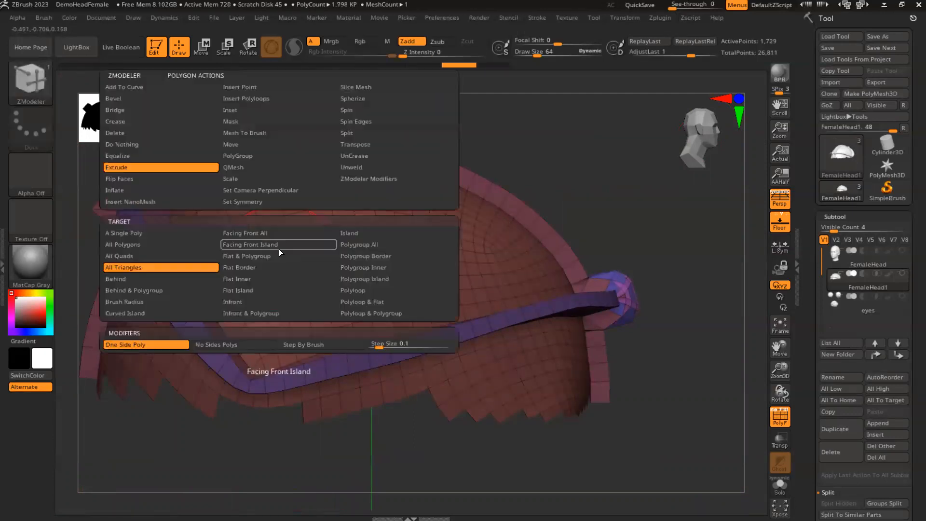
click(125, 257)
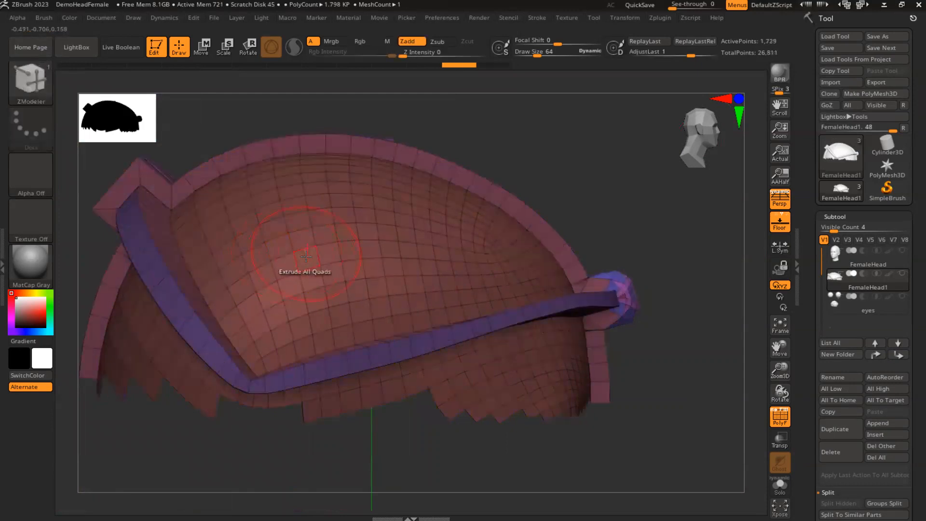
key(space)
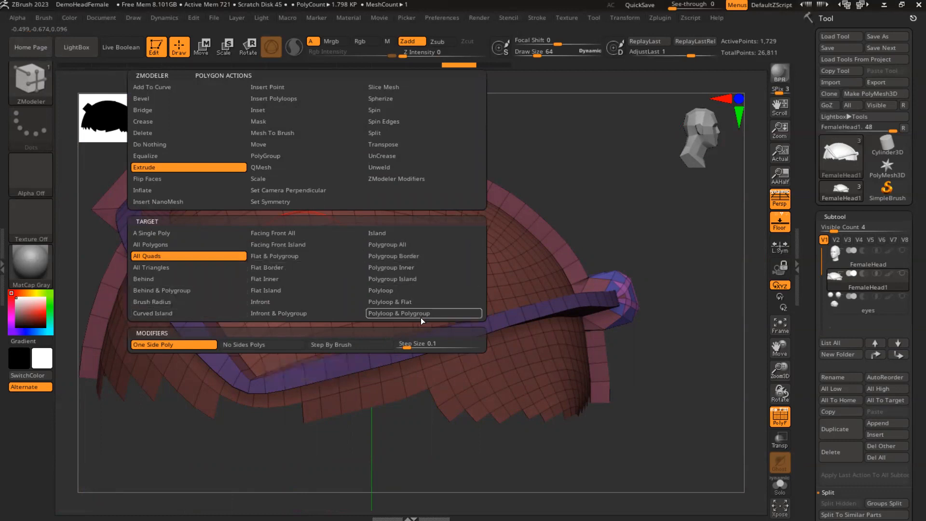
click(152, 313)
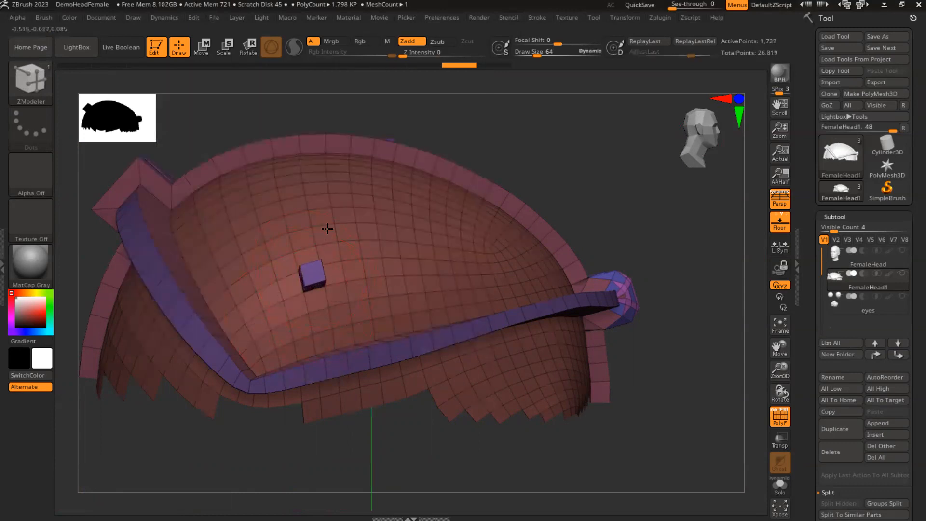
drag(382, 159, 394, 156)
Set the polygon action to Bevel with the Infront target, try it on the front of the cap and undo it.
drag(629, 183, 728, 130)
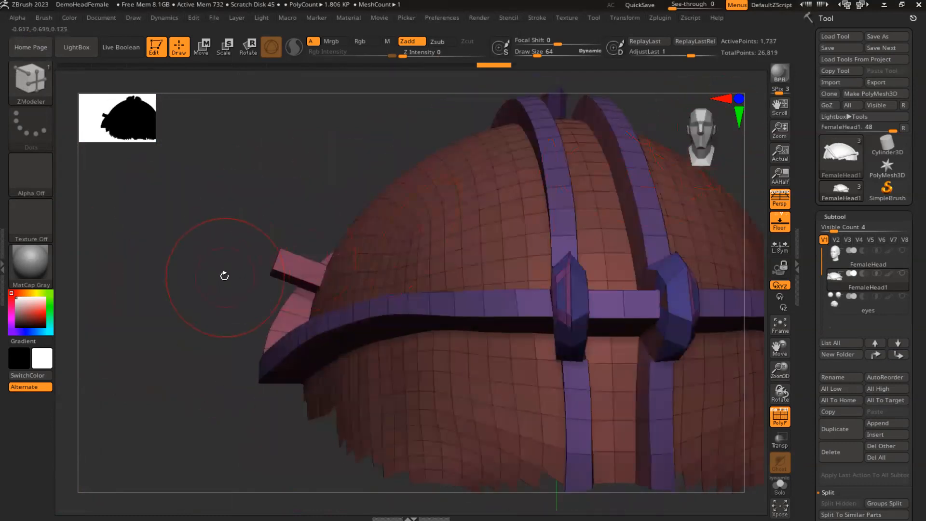
drag(221, 295, 124, 272)
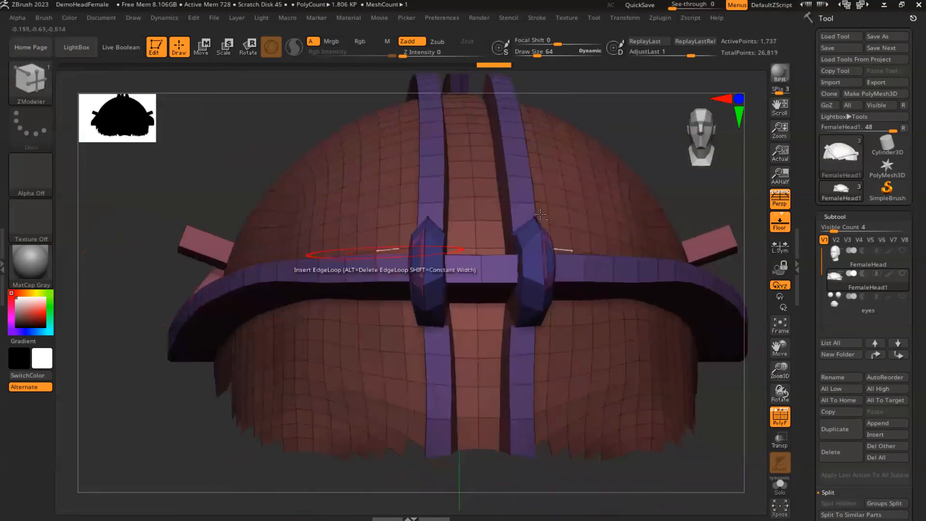
alt+drag(681, 186, 587, 183)
drag(659, 189, 583, 184)
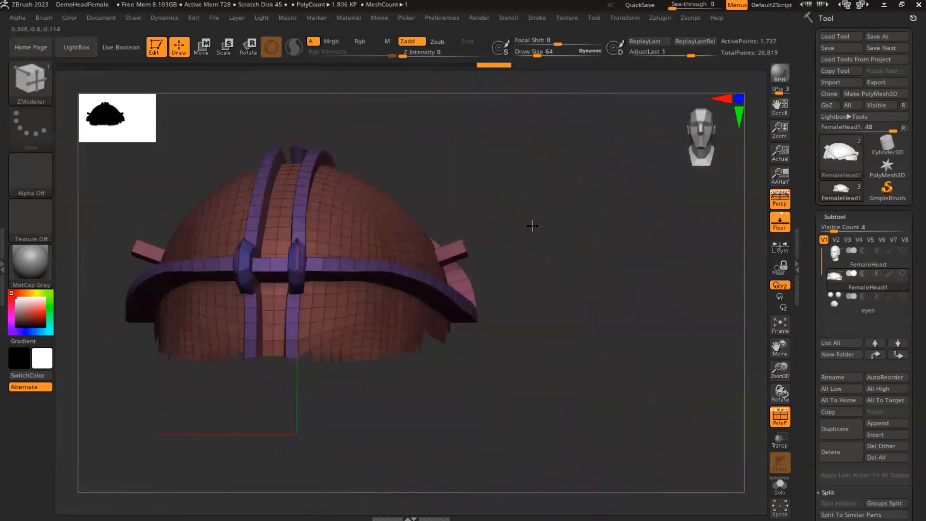
alt+drag(533, 226, 614, 234)
mouse_move(539, 188)
alt+mouse_down()
mouse_move(596, 200)
mouse_move(610, 190)
mouse_move(554, 190)
mouse_move(544, 201)
alt+mouse_up()
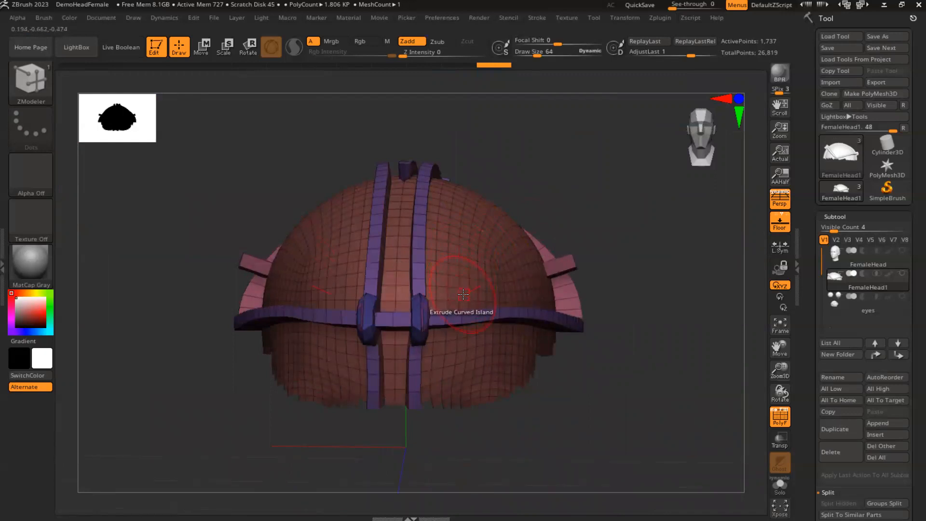
key(space)
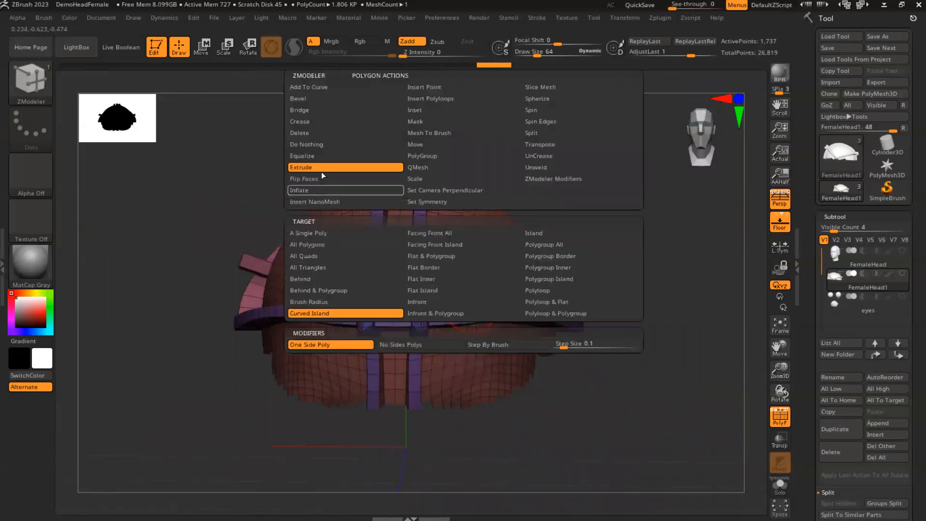
click(323, 100)
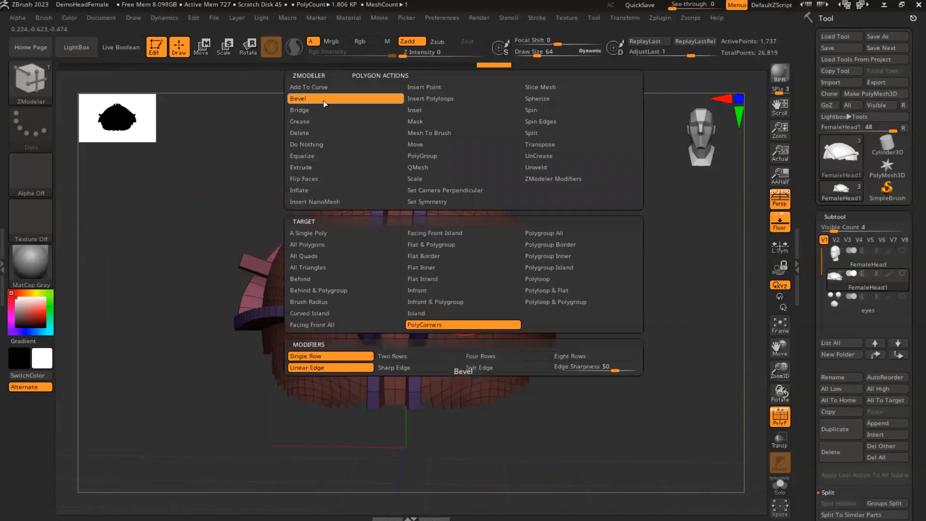
click(427, 289)
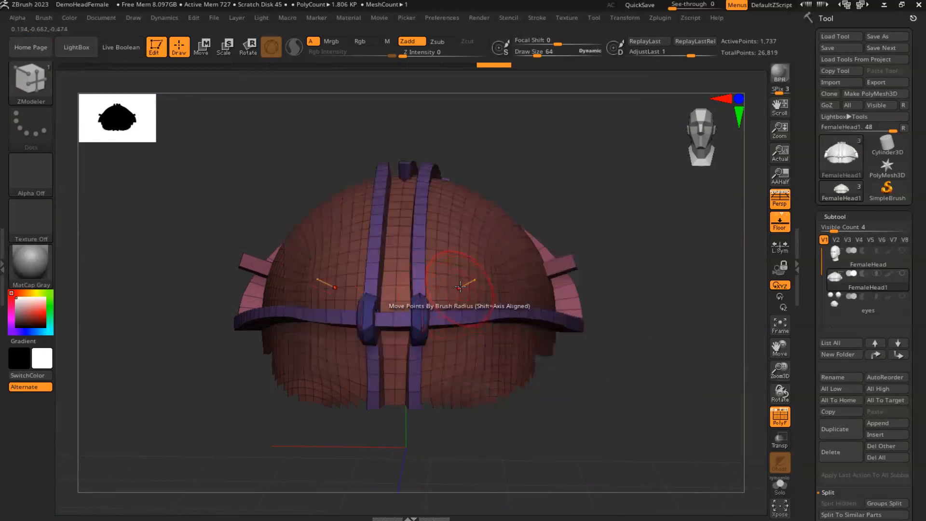
drag(454, 282, 469, 280)
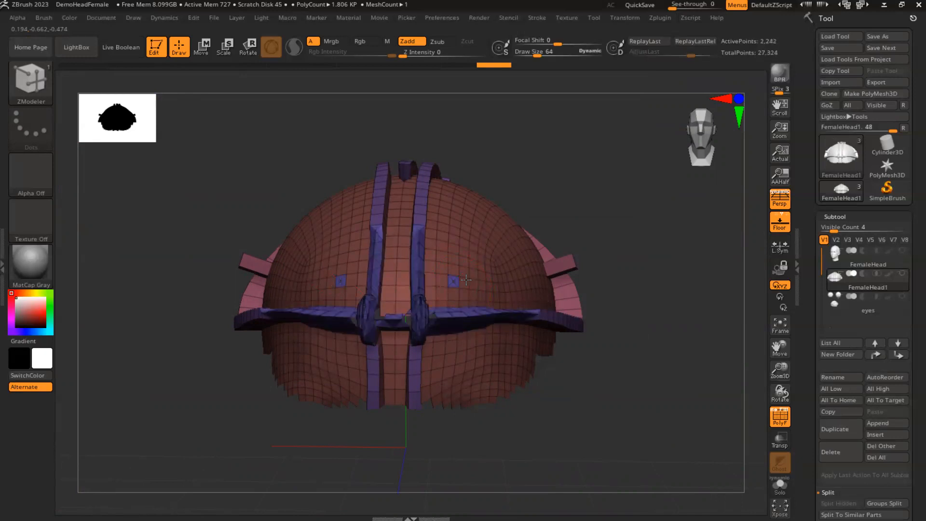
key(ctrl)
key(ctrl+z)
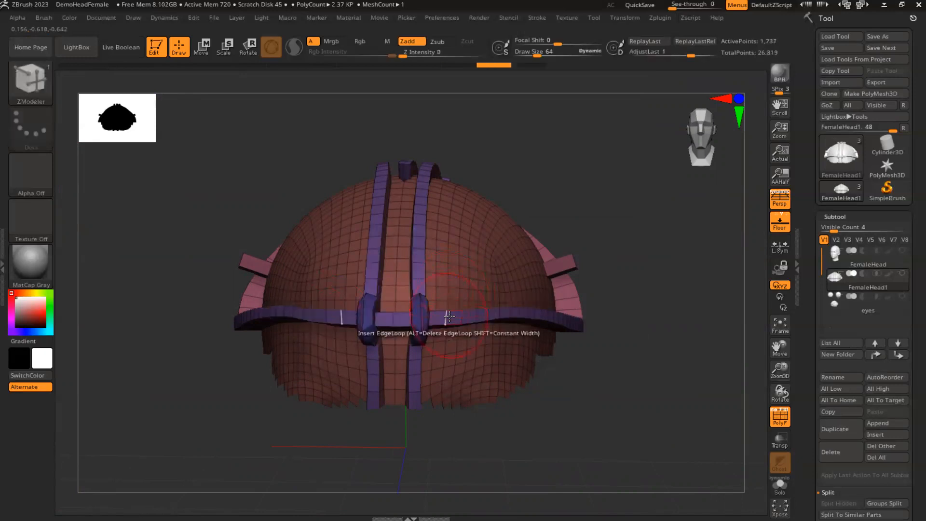
Try the Infront bevel on the vertical front bands and undo it.
key(ctrl+z)
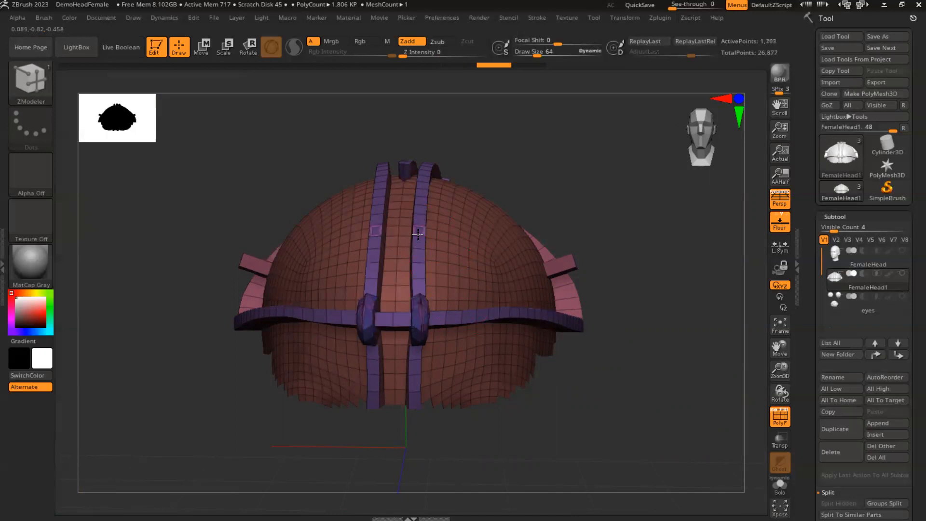
key(ctrl+shift+z)
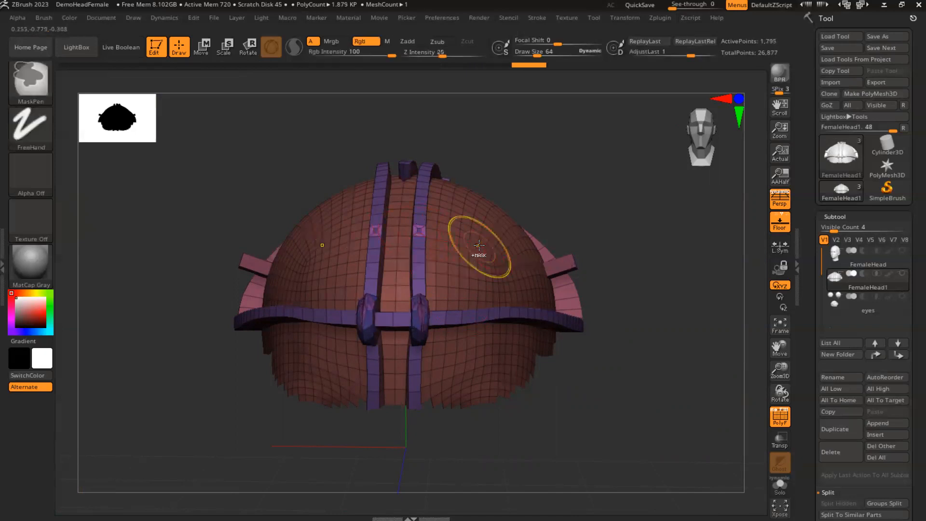
key(ctrl+z)
Set the polygon action to Extrude with the Polyloop target and raise a horizontal polyloop above the existing horizontal band on the cap.
drag(568, 190, 568, 318)
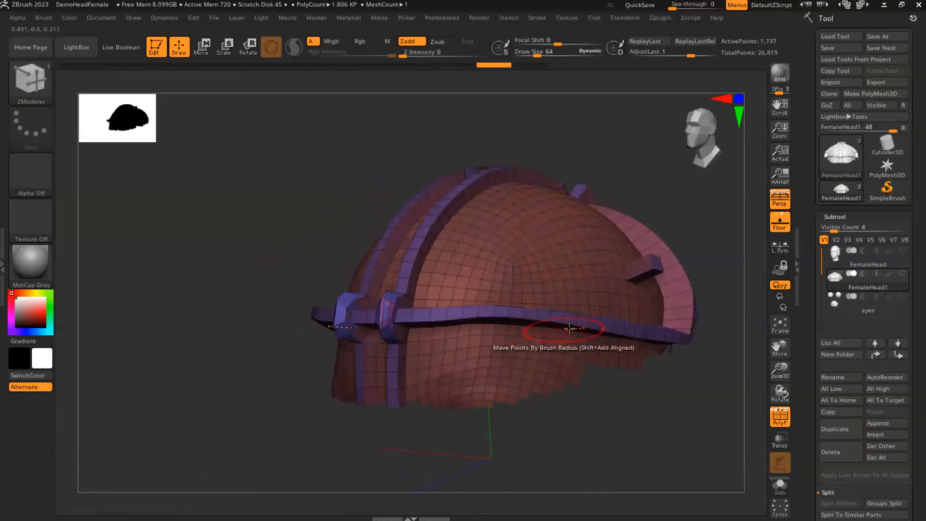
drag(585, 161, 604, 167)
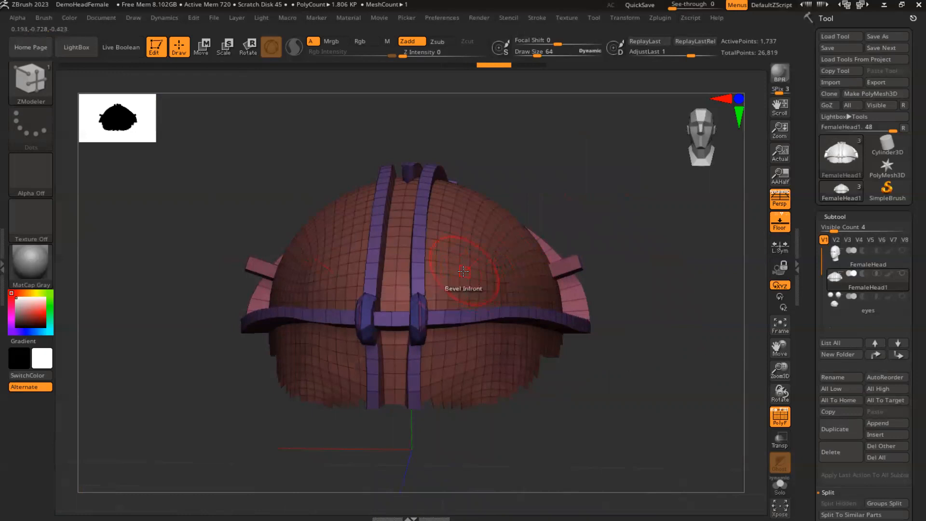
key(space)
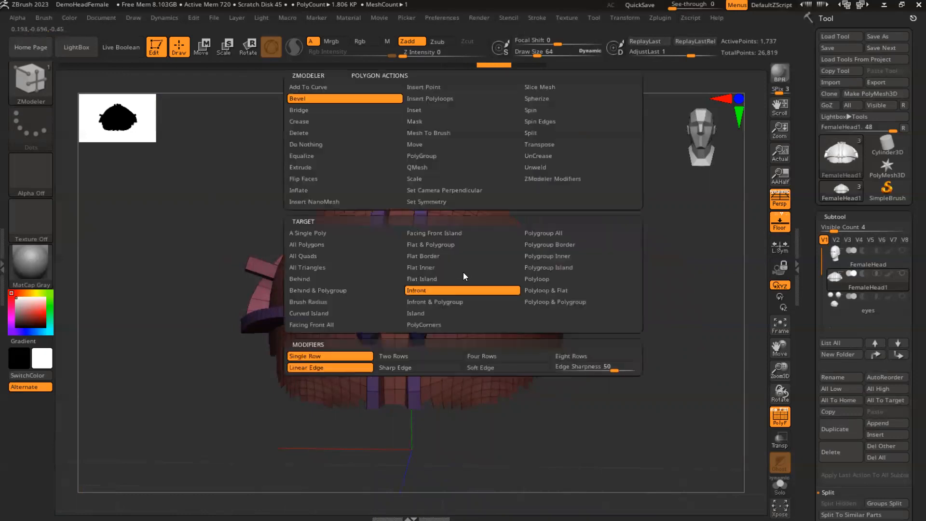
click(306, 169)
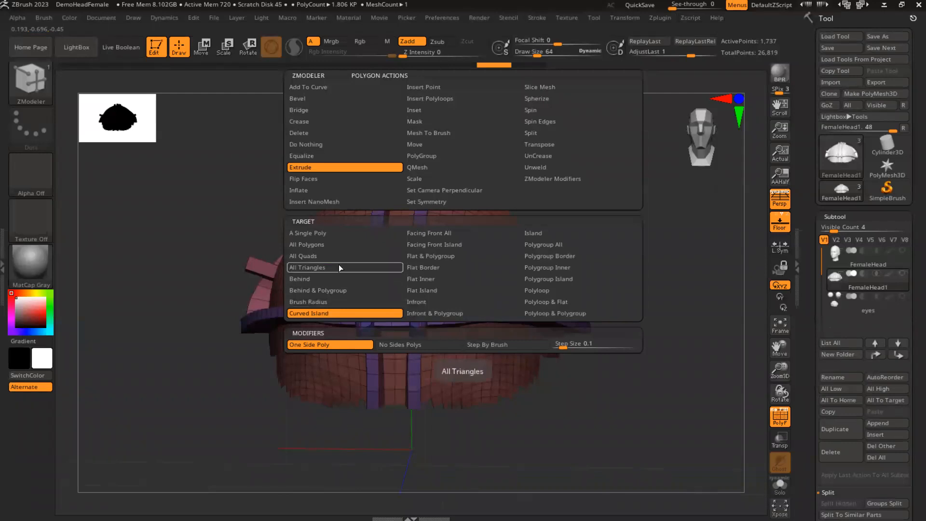
click(538, 291)
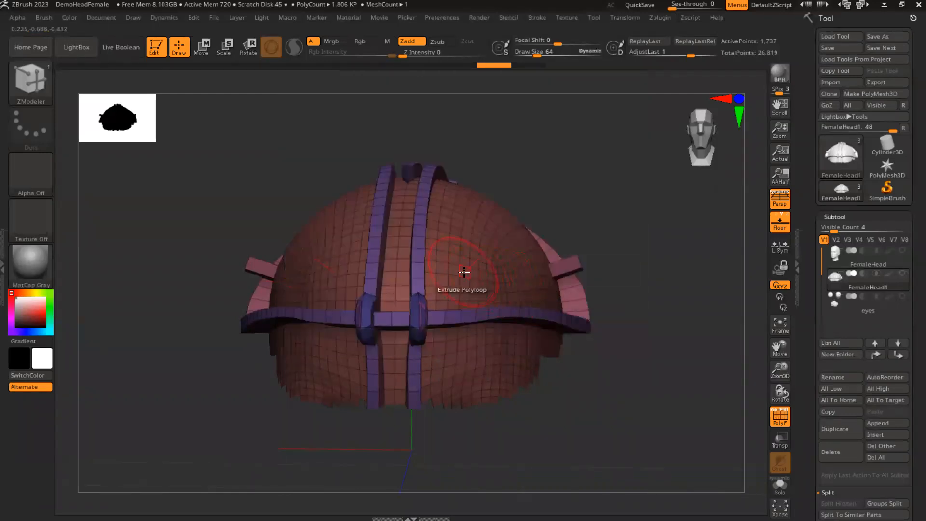
mouse_move(465, 272)
mouse_down()
mouse_move(525, 264)
mouse_move(467, 275)
mouse_up()
drag(614, 166, 583, 181)
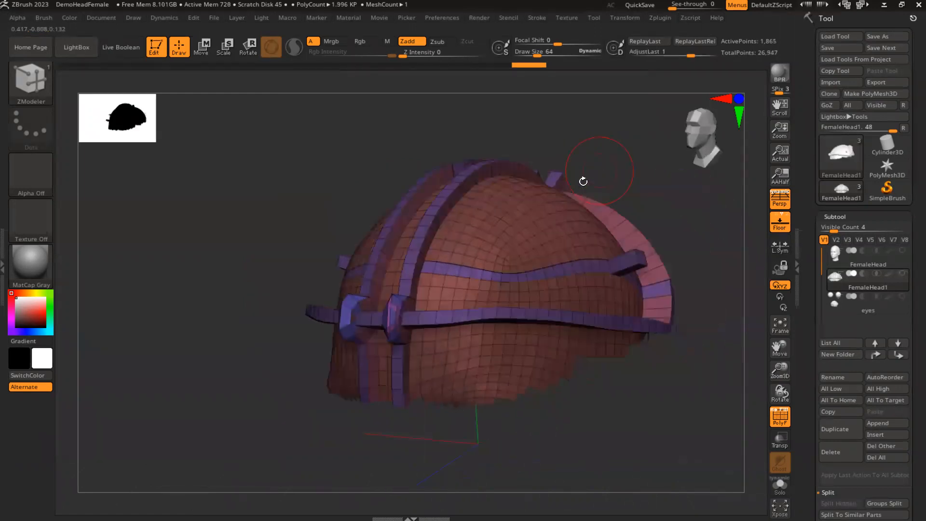
Extrude another polyloop outward across the upper side of the cap to form a raised arch.
click(534, 213)
key(ctrl+z)
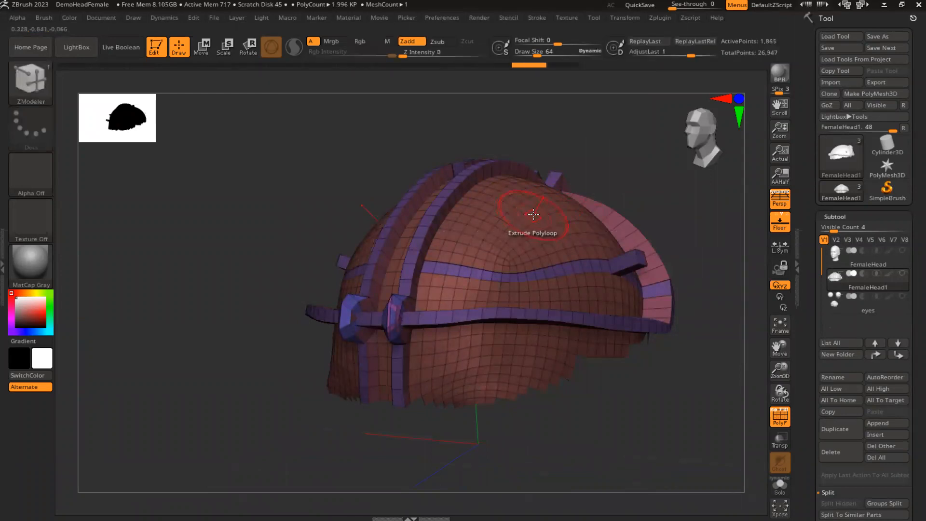
drag(534, 215, 568, 172)
shift+drag(607, 143, 649, 151)
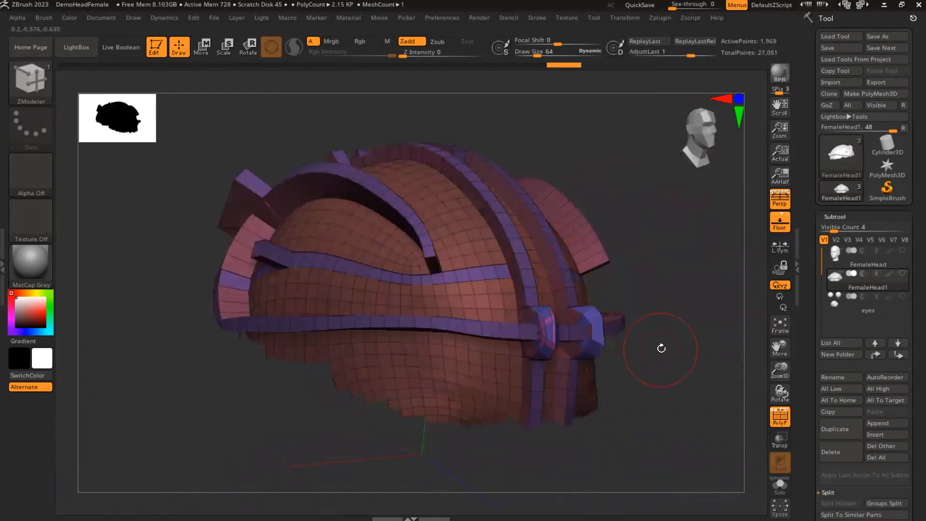
Inspect the extruded bands from the side and back of the cap and undo the last polyloop extrusion.
drag(709, 337, 603, 340)
drag(556, 222, 638, 198)
drag(233, 331, 632, 374)
drag(702, 359, 548, 352)
drag(548, 222, 559, 241)
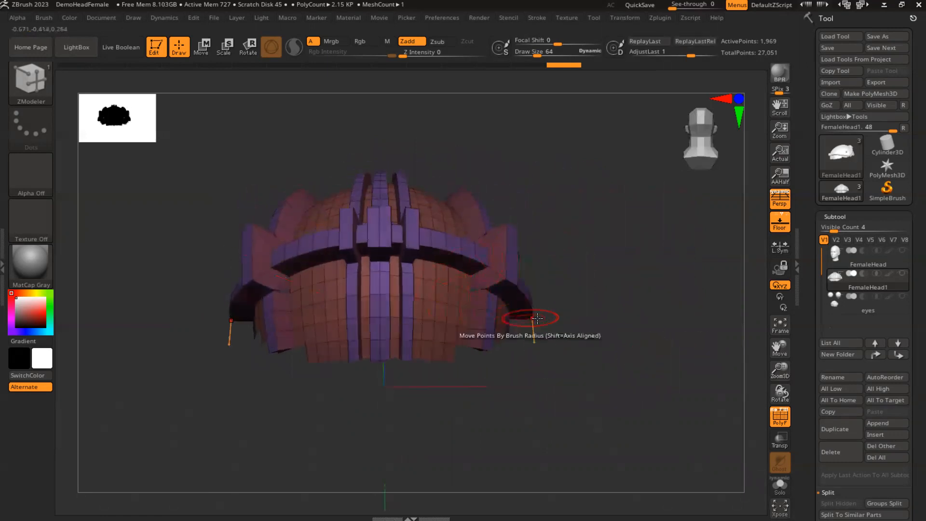
mouse_move(587, 339)
mouse_down()
mouse_move(591, 317)
mouse_move(588, 325)
mouse_up()
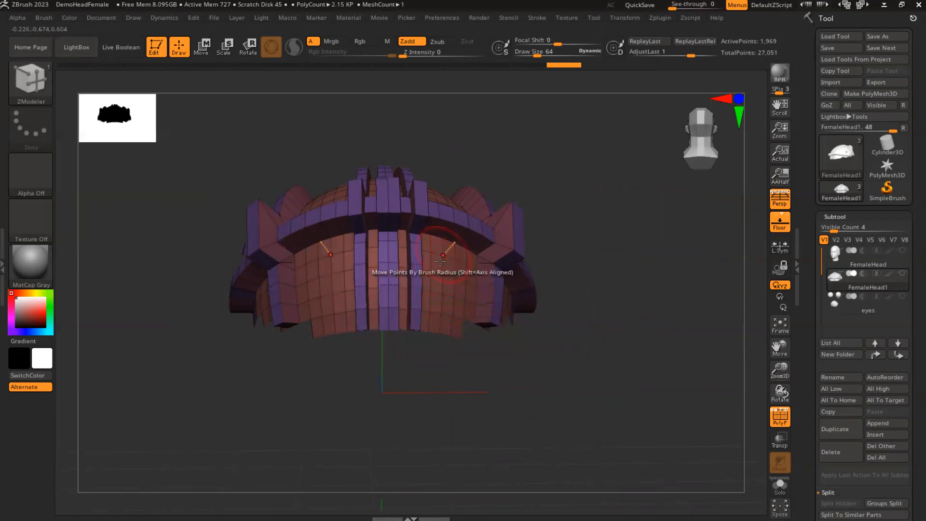
drag(693, 149, 532, 294)
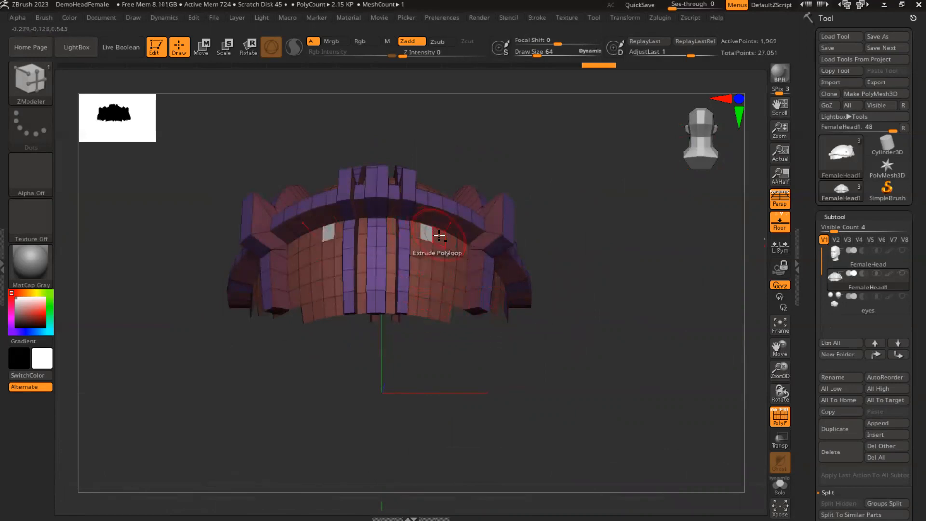
key(ctrl+z)
key(ctrl+z)
key(ctrl+z)
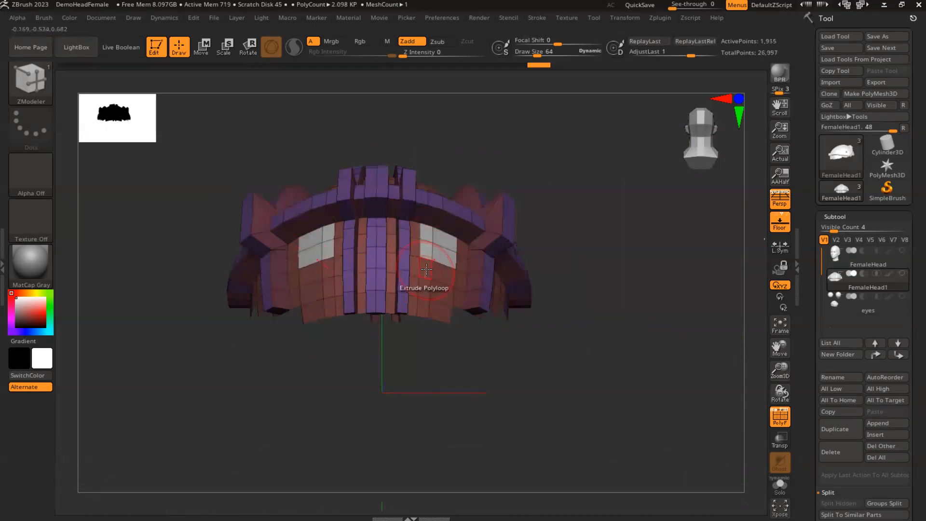
Mark the panels of polygons on both sides of the central bands at the back and set the draw size to about 36.
alt+click(427, 269)
alt+click(442, 274)
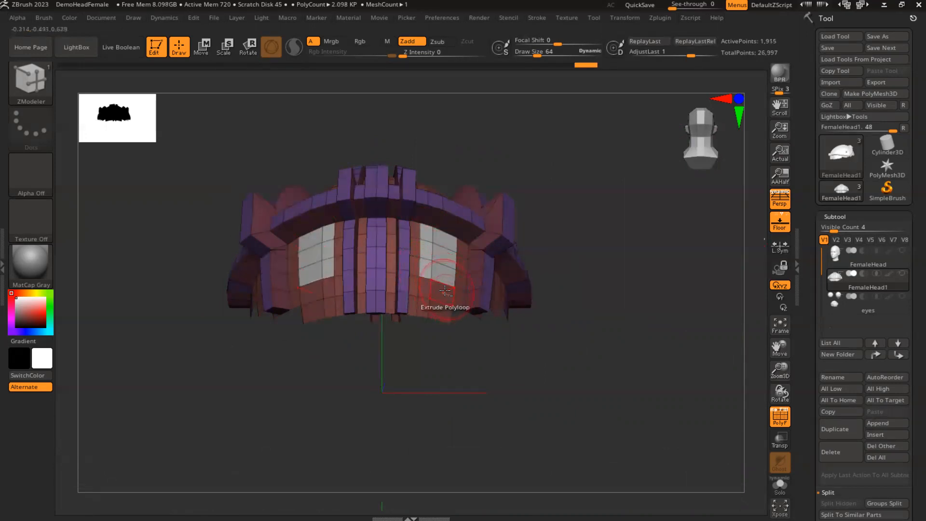
alt+click(444, 292)
alt+click(425, 289)
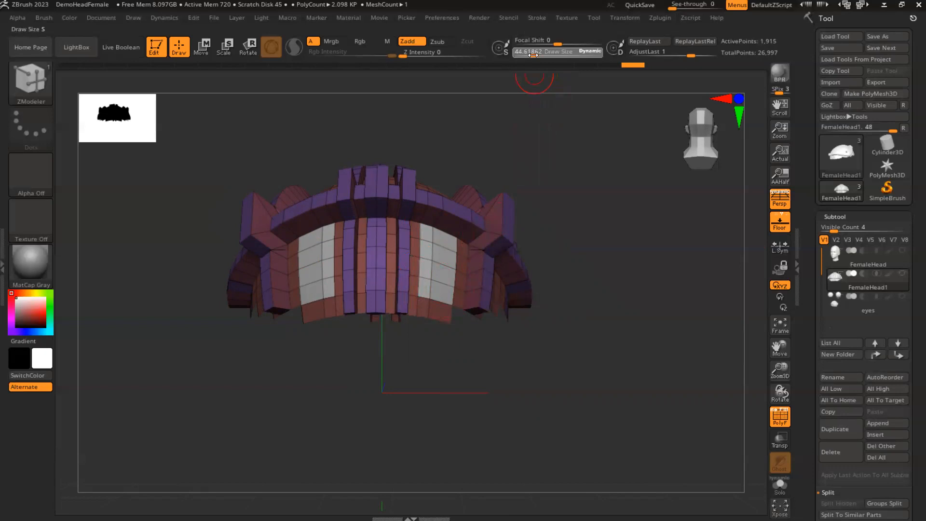
alt+drag(565, 225, 628, 226)
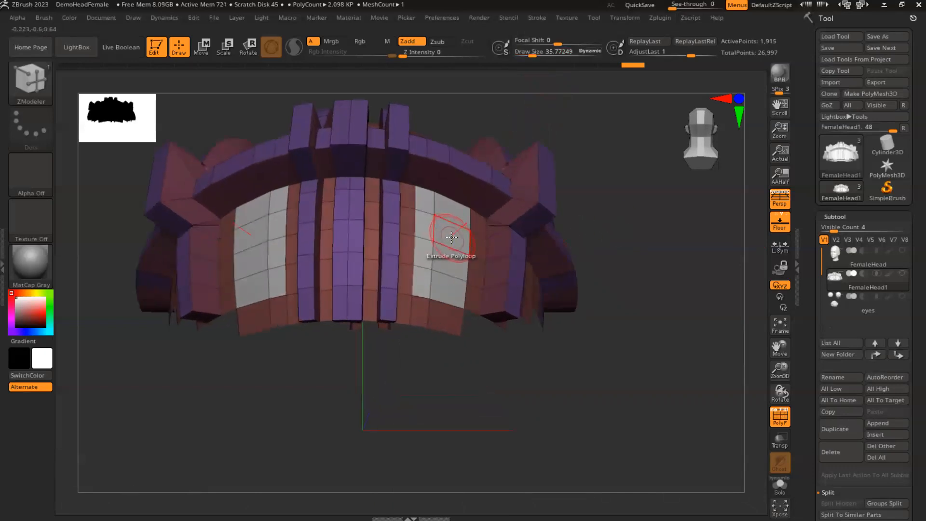
Set the polygon action to Inflate with the Flat Inner target and inflate the marked back panels.
key(space)
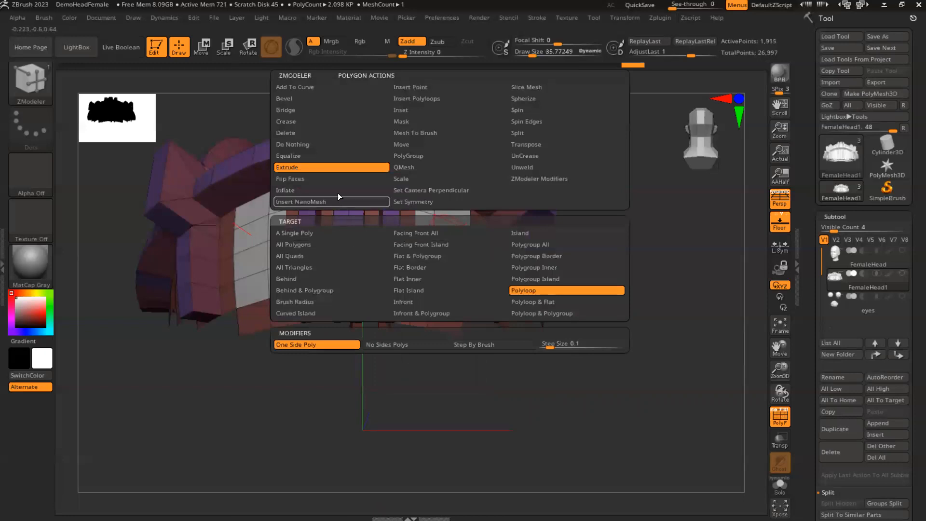
click(291, 190)
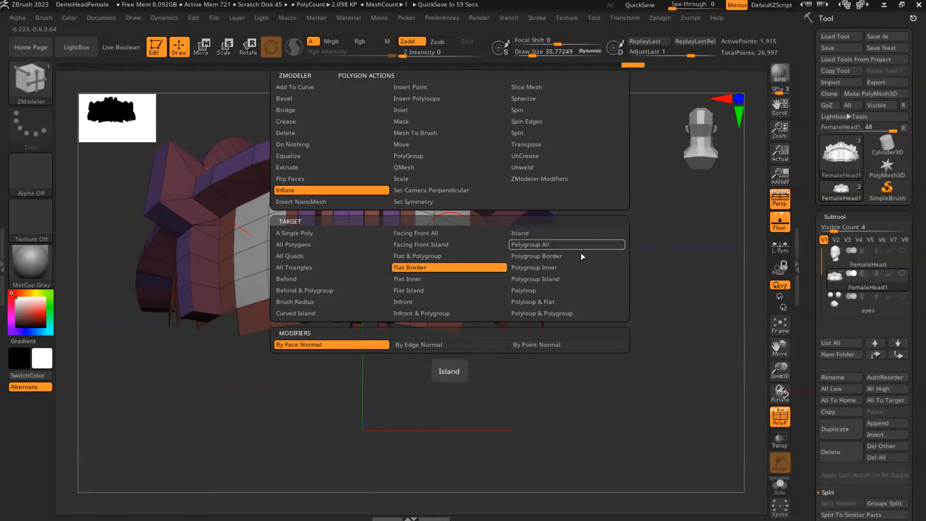
click(417, 279)
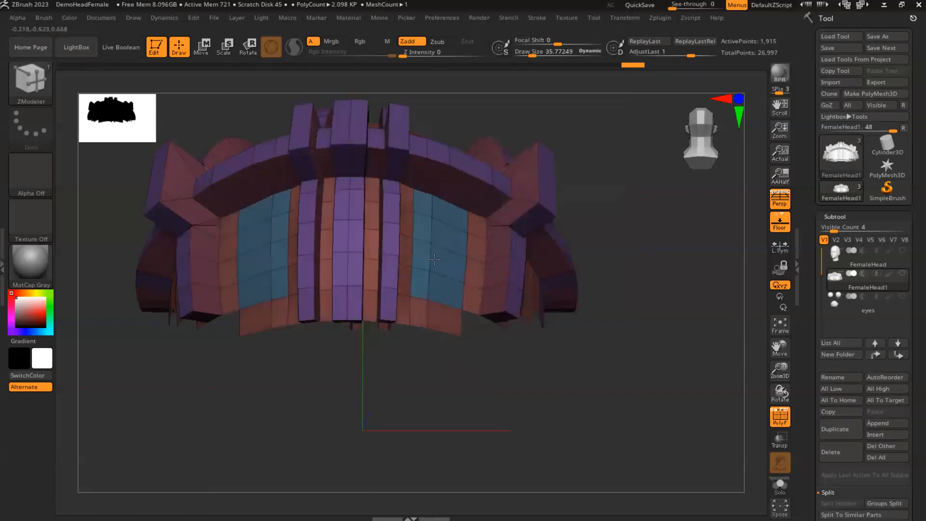
drag(443, 245, 534, 230)
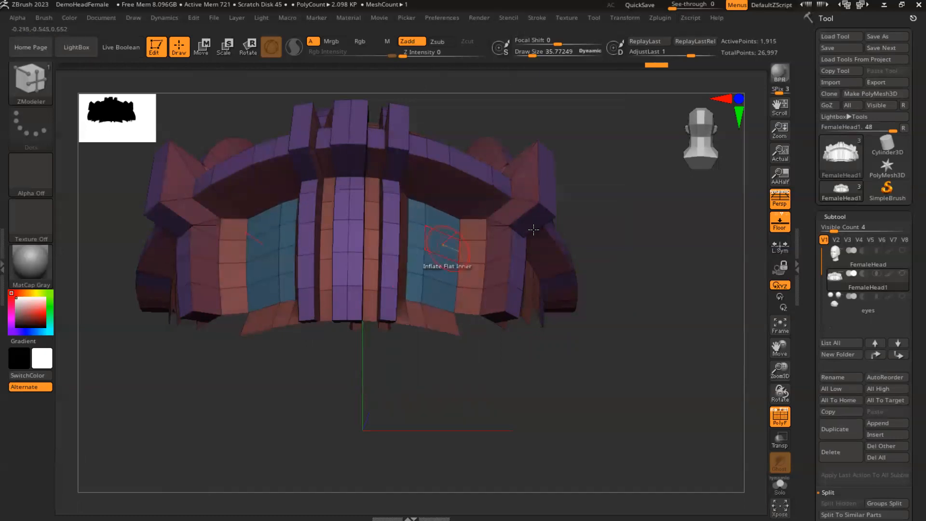
Mark the bottom-edge polygons below the back panels and inflate them outward with the Flat Inner target.
drag(629, 196, 603, 202)
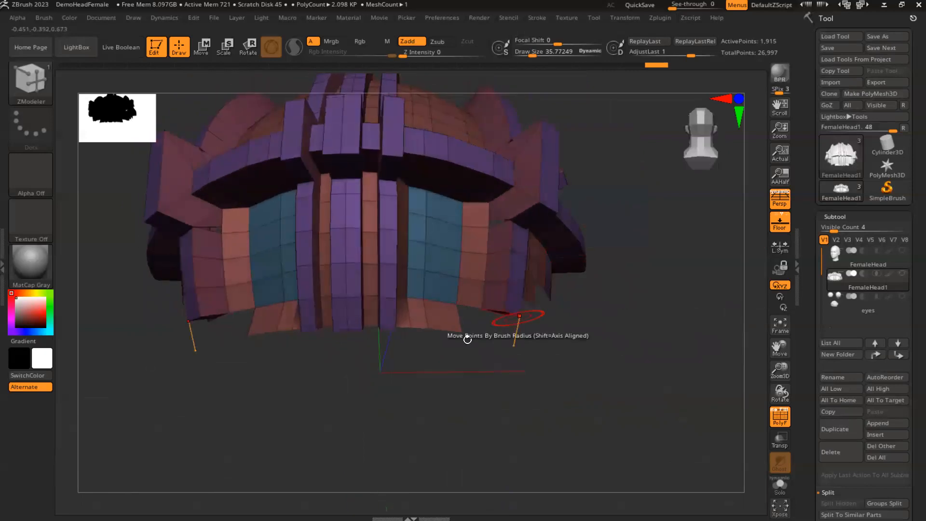
click(441, 315)
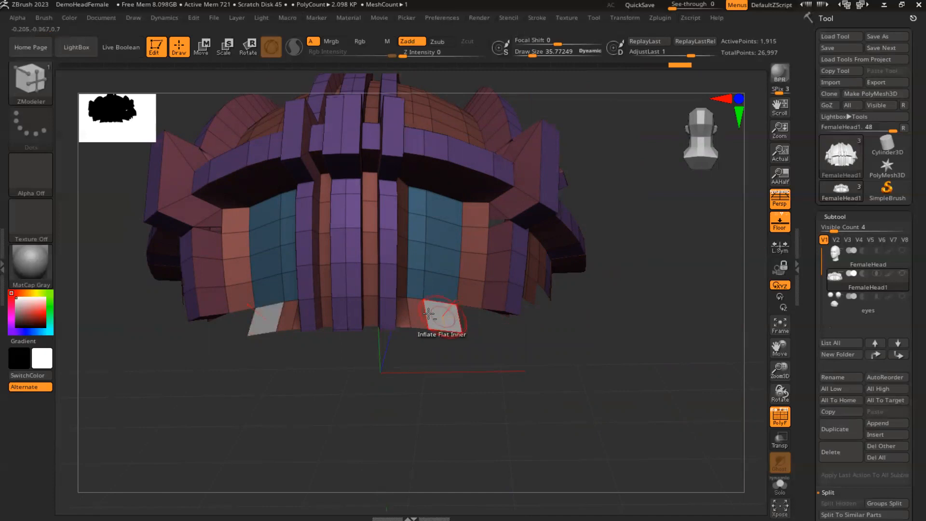
click(410, 313)
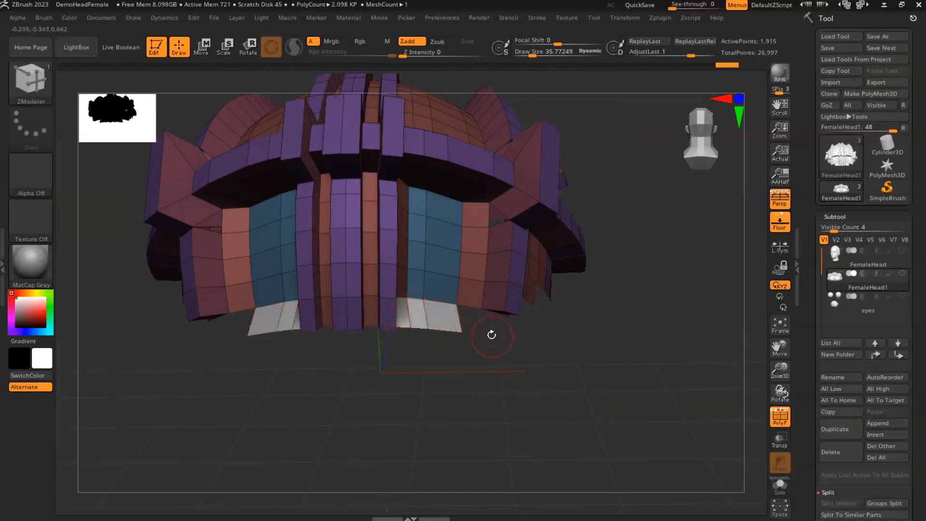
click(444, 319)
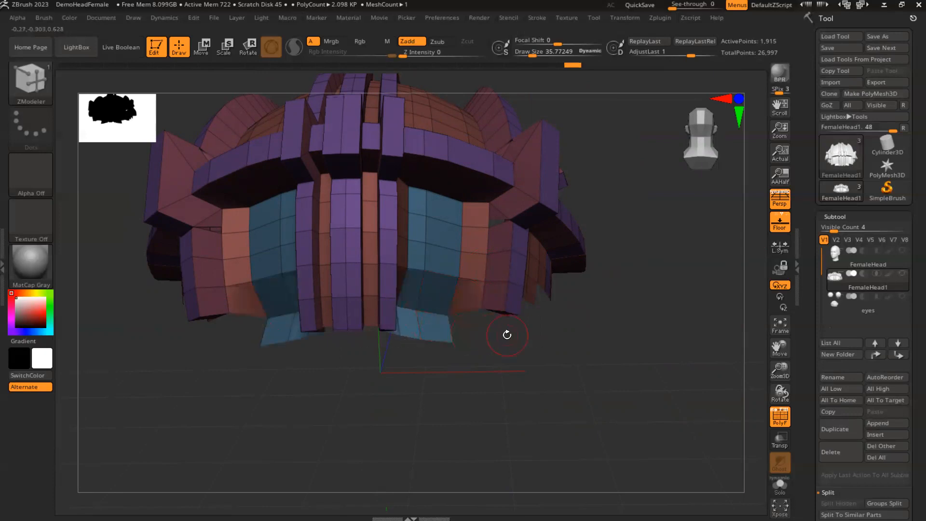
drag(589, 336, 366, 329)
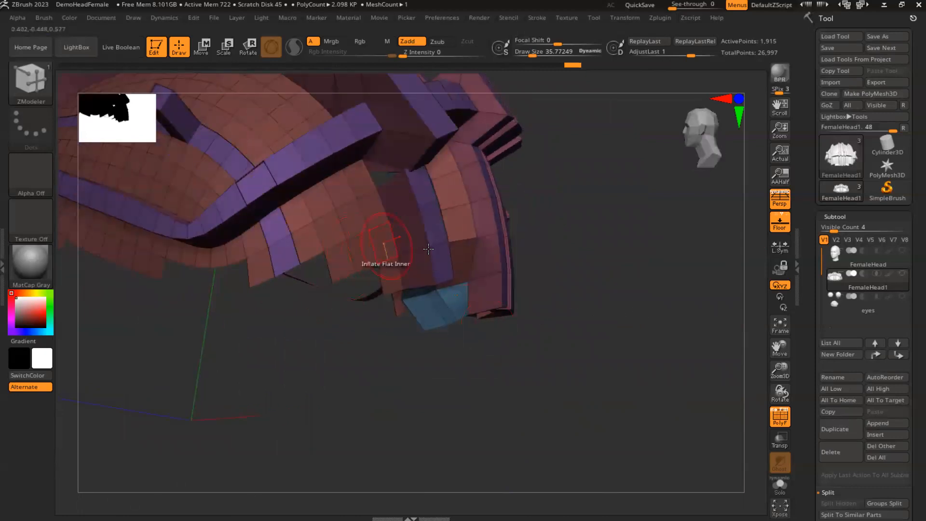
Mark the side polygons beside the inflated back panels, beneath the raised band, and set the draw size to about 6.6.
drag(566, 223, 533, 263)
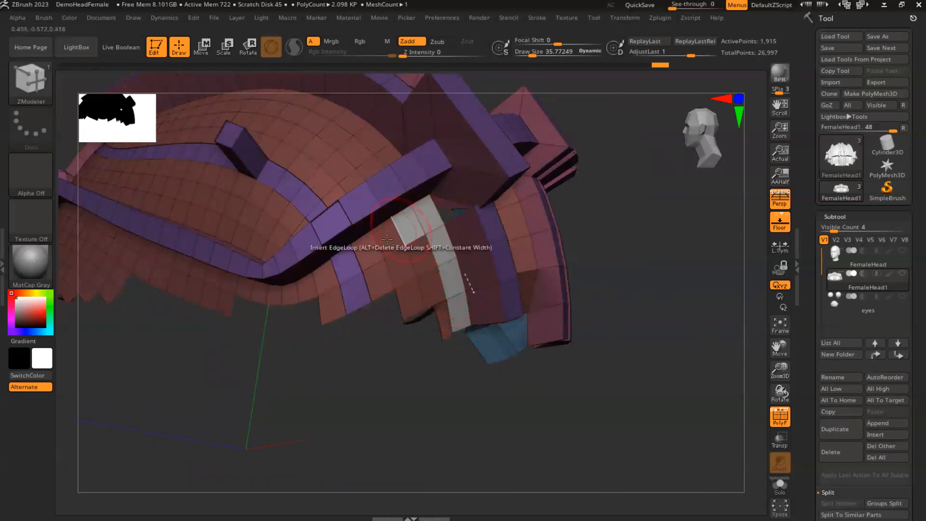
click(393, 282)
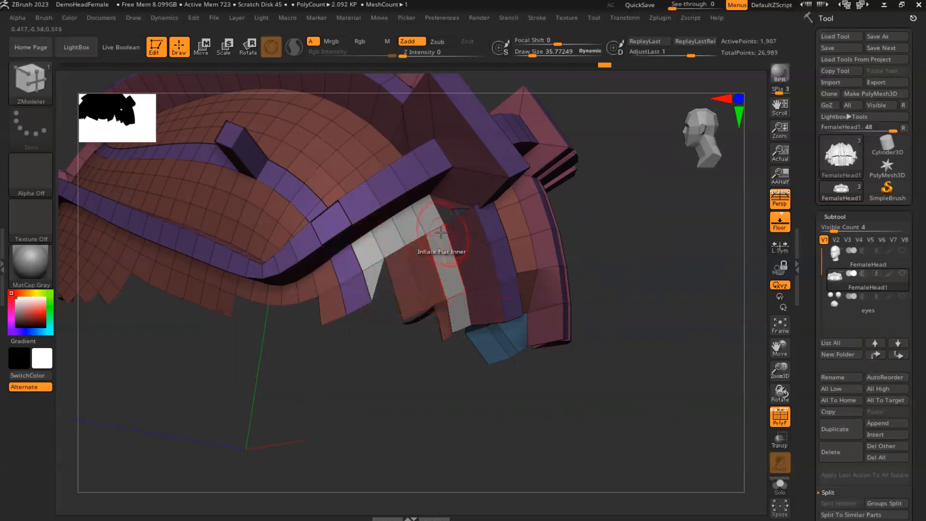
drag(531, 55, 523, 55)
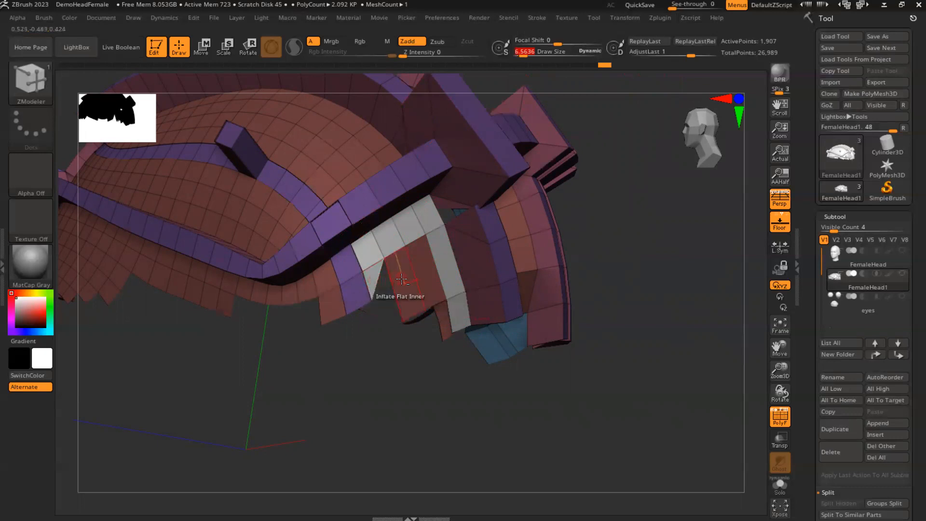
click(428, 273)
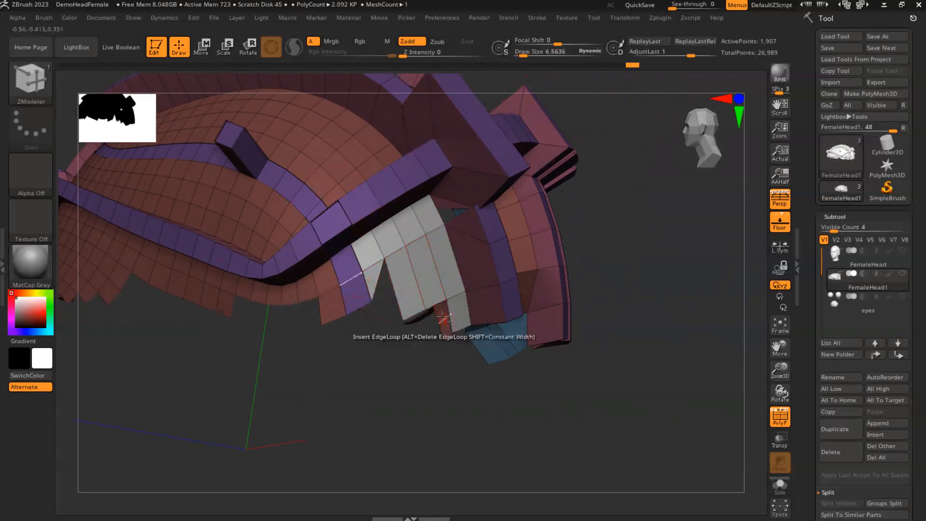
click(424, 271)
Undo the side polygon marks and the earlier inflation of the back panels and their bottom-edge polygons.
drag(600, 207, 487, 209)
key(ctrl+z)
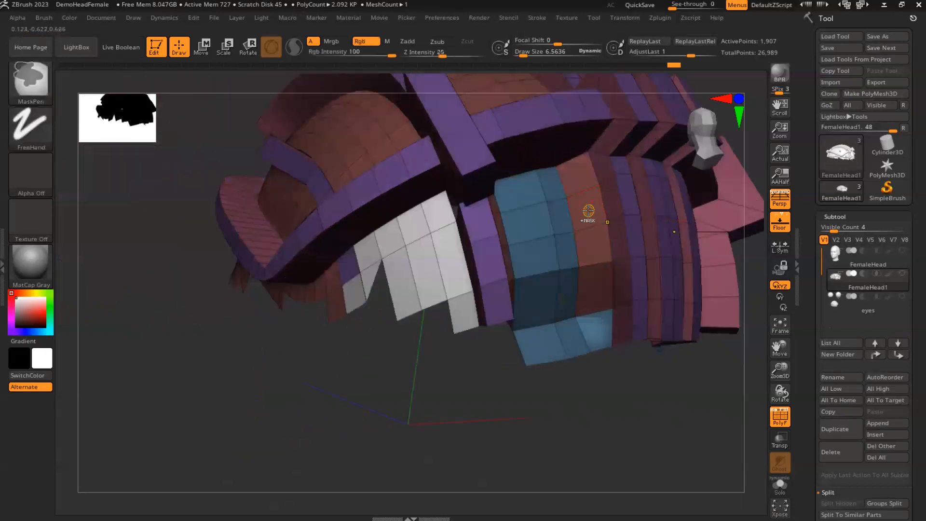
drag(331, 356, 359, 358)
key(ctrl+z)
key(ctrl+z)
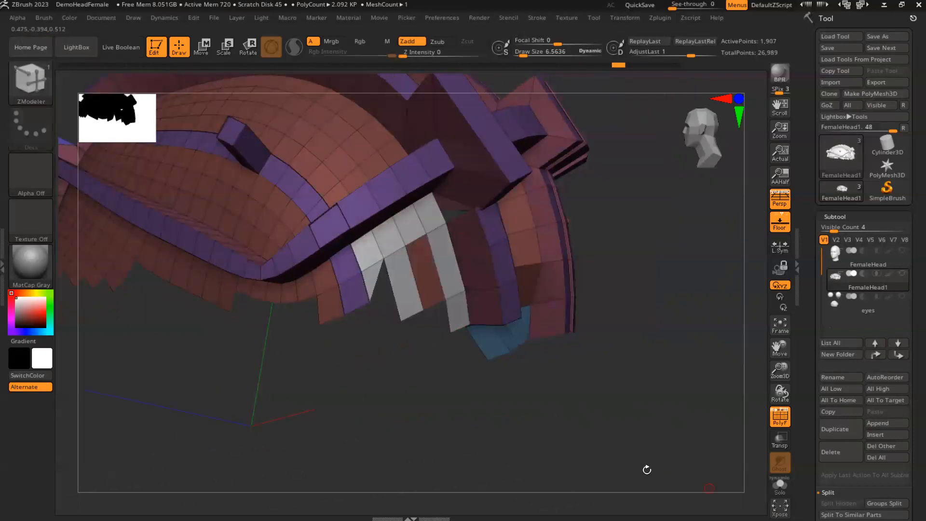
key(ctrl+z)
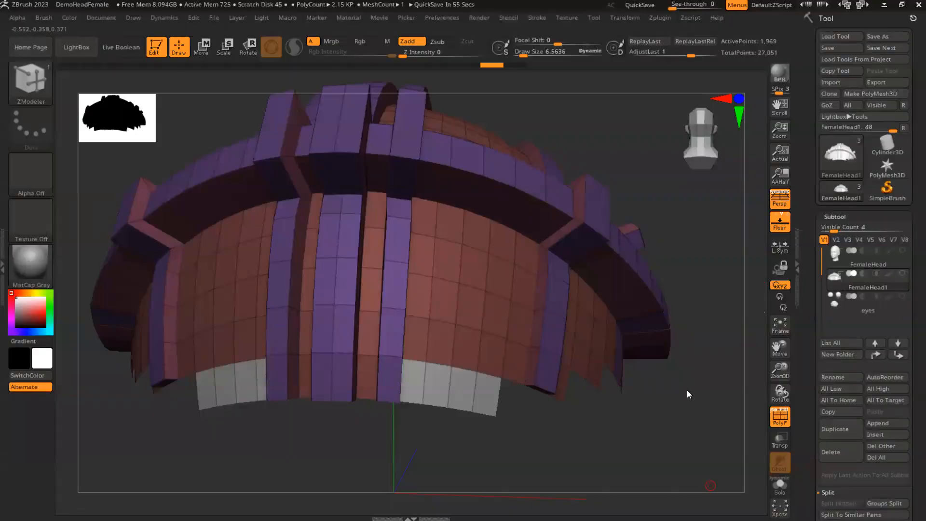
Try to change the marking of the bottom-edge polygons beside the central bands, then undo the last change.
drag(685, 400, 659, 364)
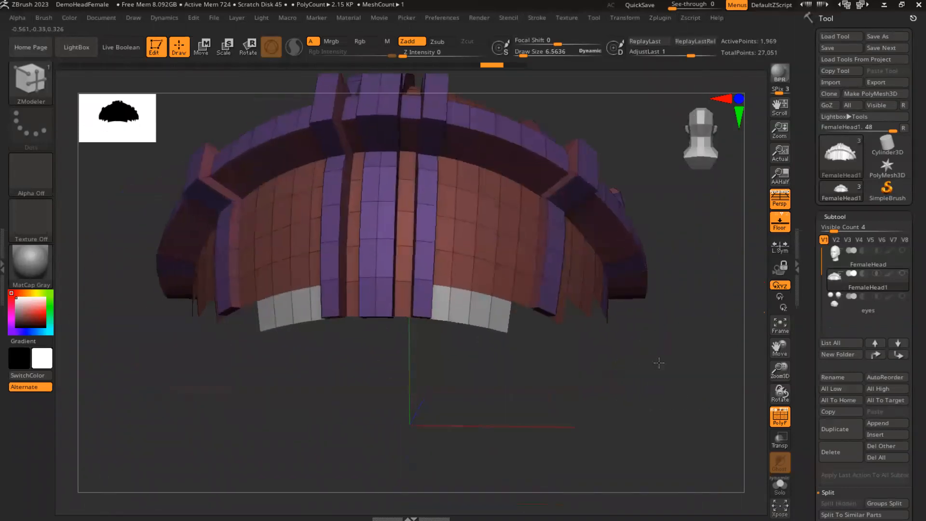
alt+click(500, 312)
alt+click(478, 308)
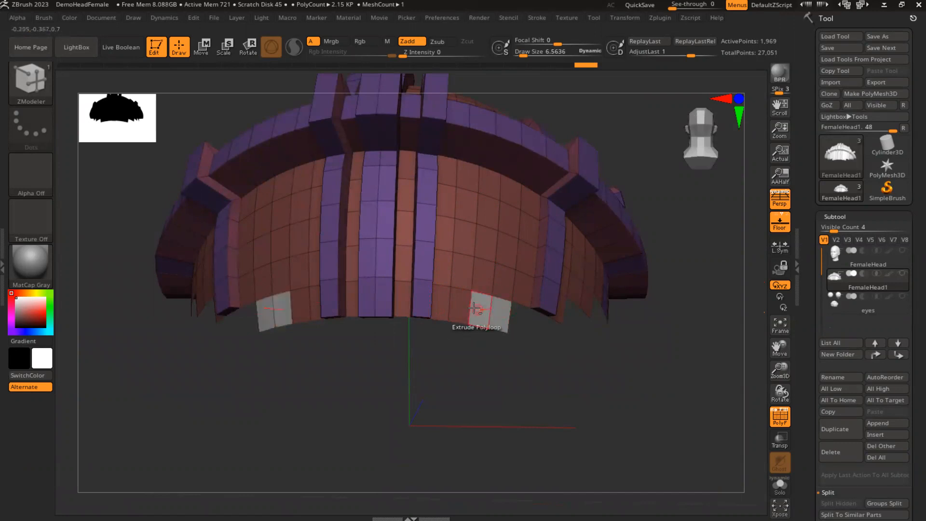
alt+click(452, 304)
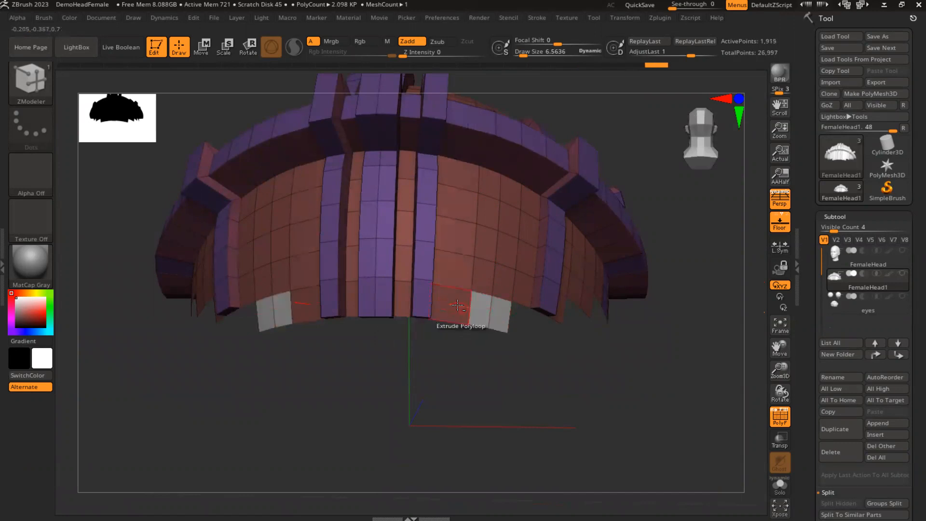
key(ctrl+z)
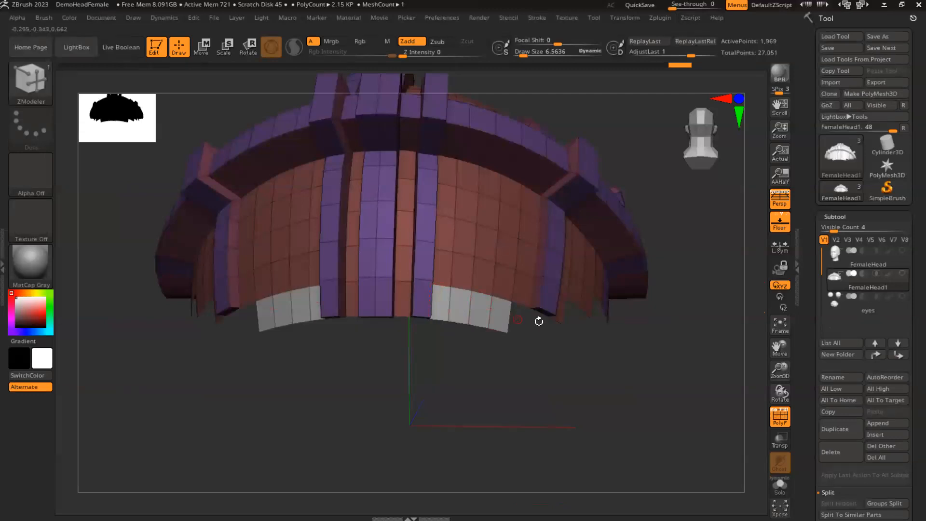
Mark more bottom-edge polygons around the side and delete the marked ones using the Delete action with the A Single Poly target.
drag(693, 298, 595, 331)
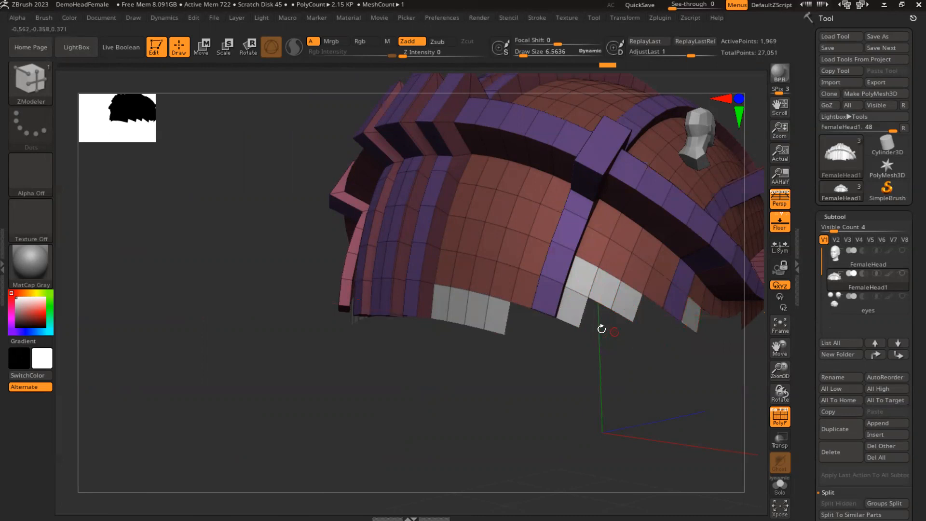
key(space)
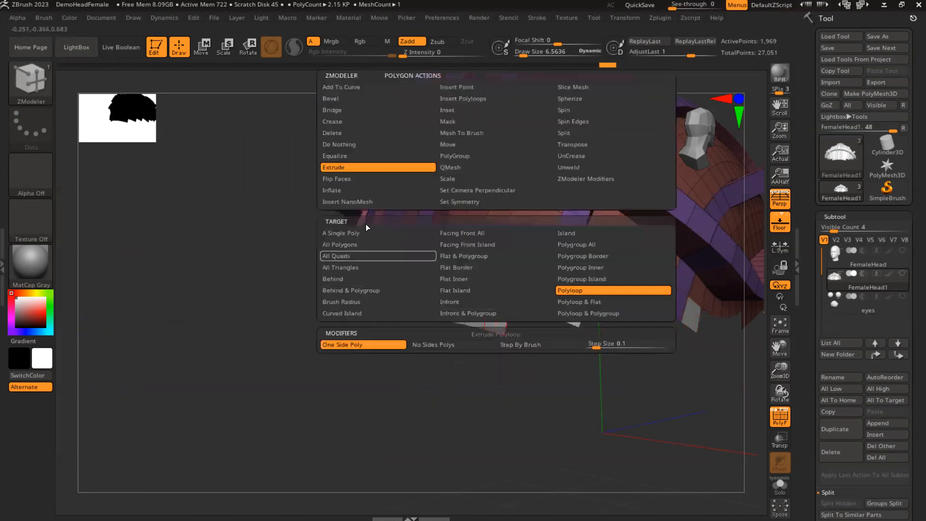
click(337, 133)
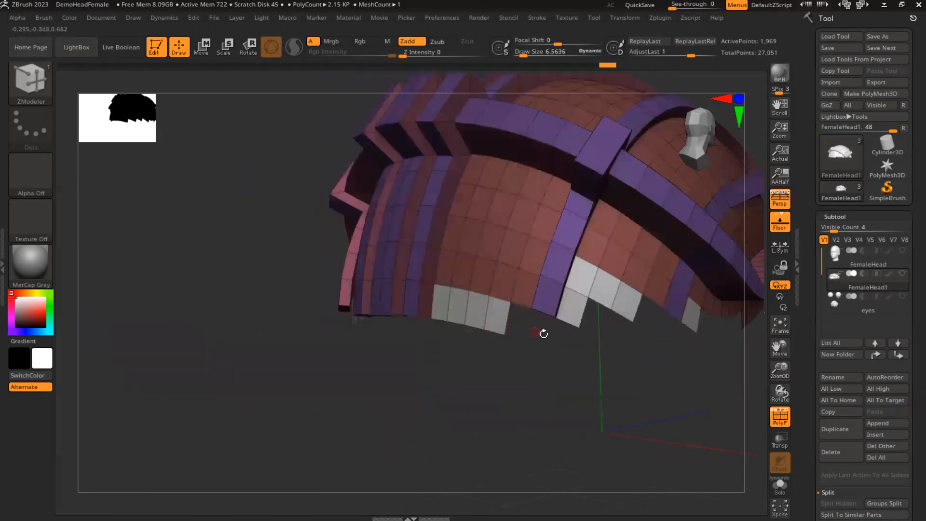
click(590, 301)
Mark a rectangular ring of polygons on each side of the central bands on the upper back of the cap.
drag(523, 369, 647, 361)
drag(690, 315, 672, 289)
drag(701, 153, 691, 129)
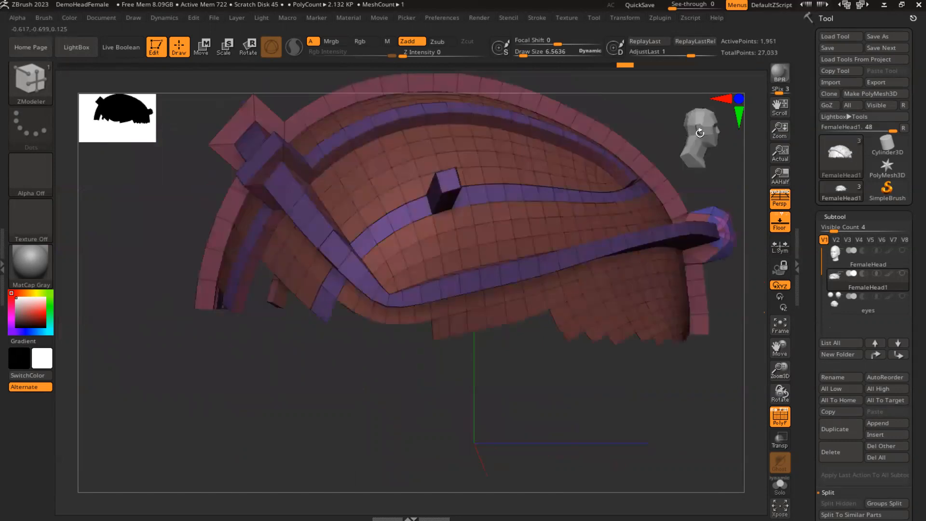
alt+drag(711, 386, 616, 291)
alt+drag(580, 330, 659, 292)
drag(630, 323, 696, 145)
drag(642, 304, 610, 240)
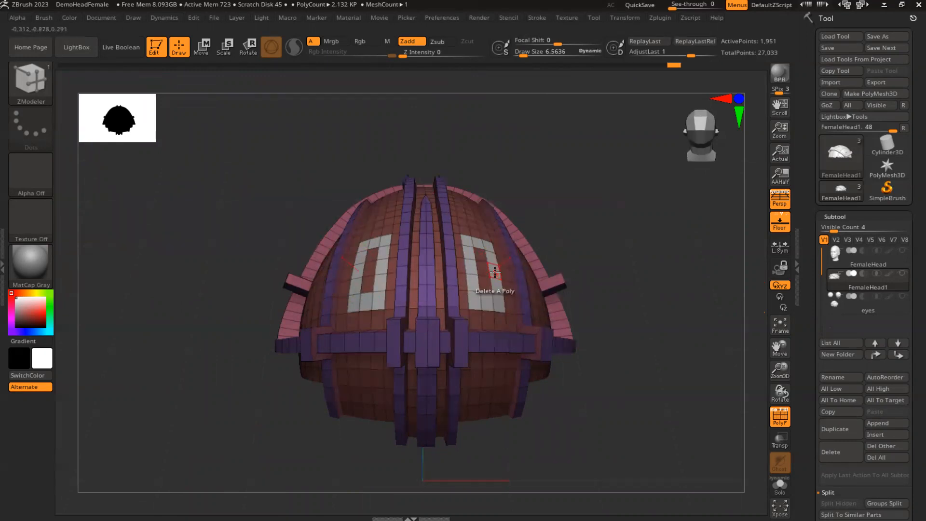
Set the polygon action to Inflate with the Polyloop & Polygroup target and inflate the marked rings outward.
key(space)
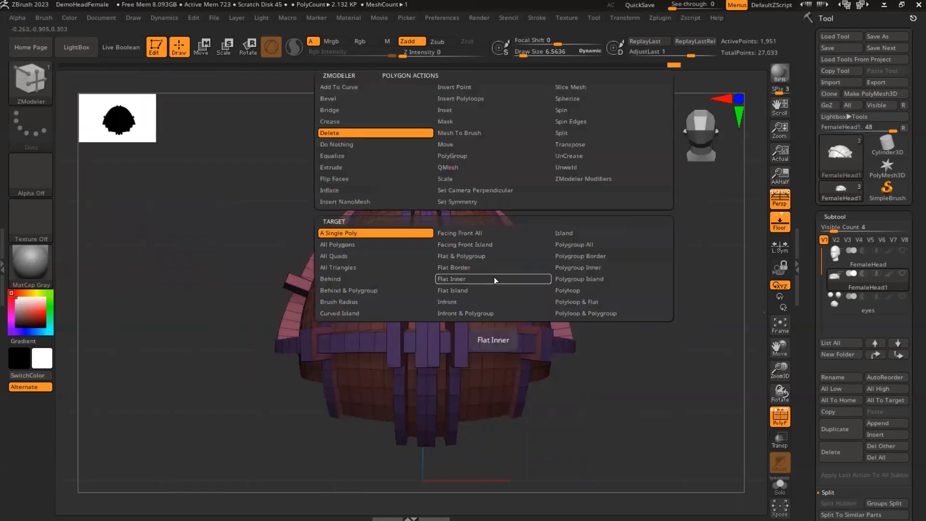
click(332, 191)
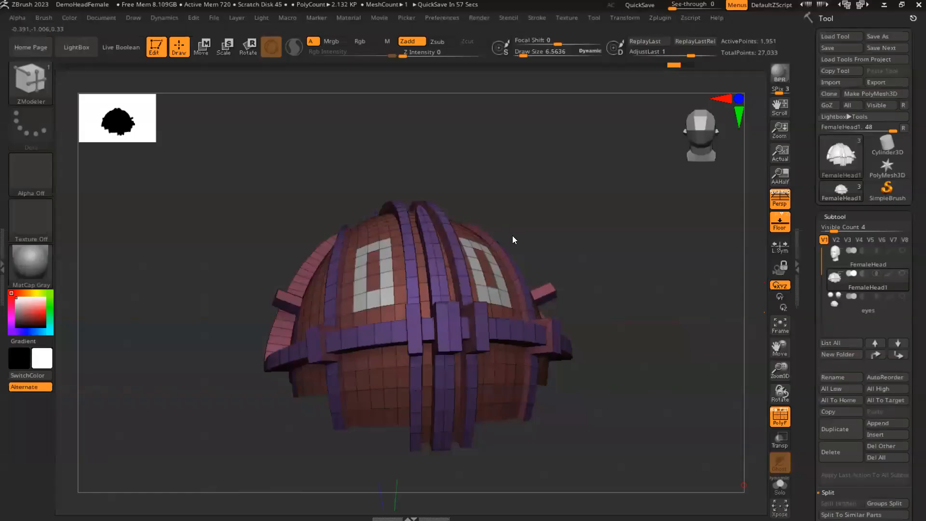
click(700, 129)
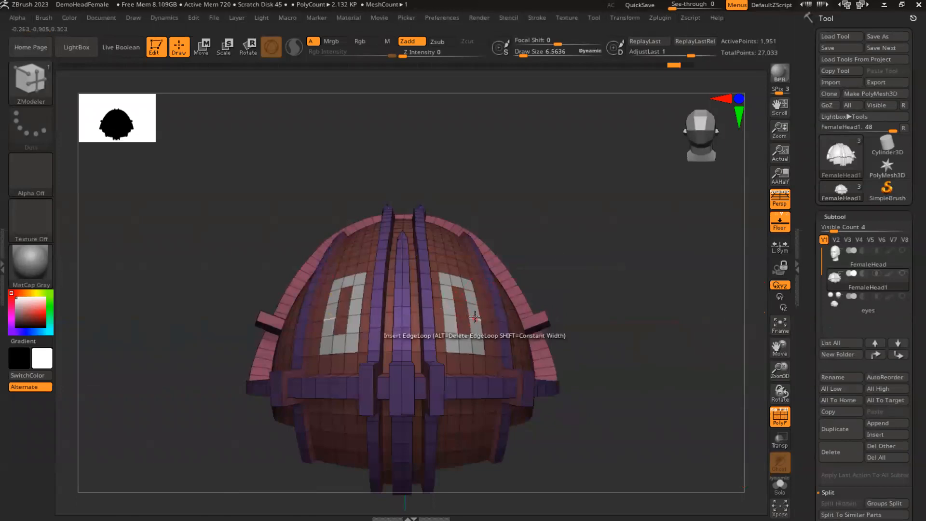
key(space)
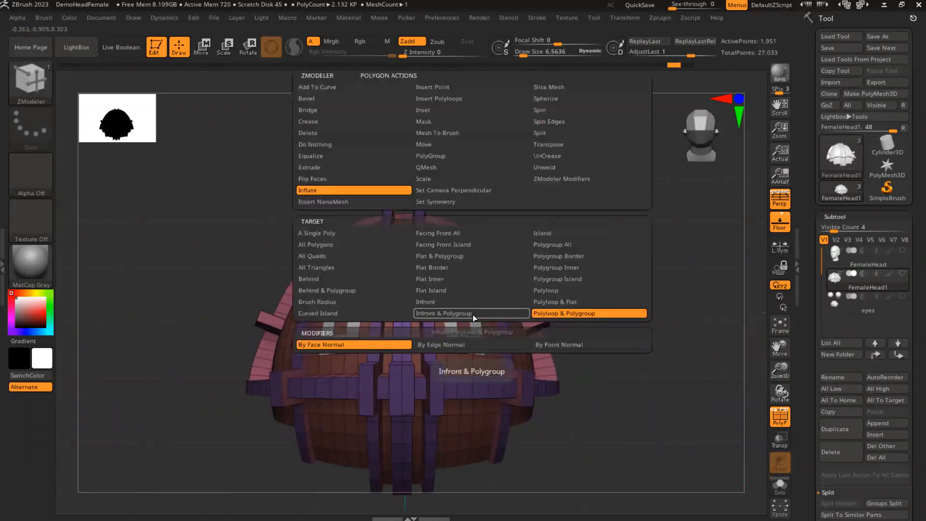
click(578, 315)
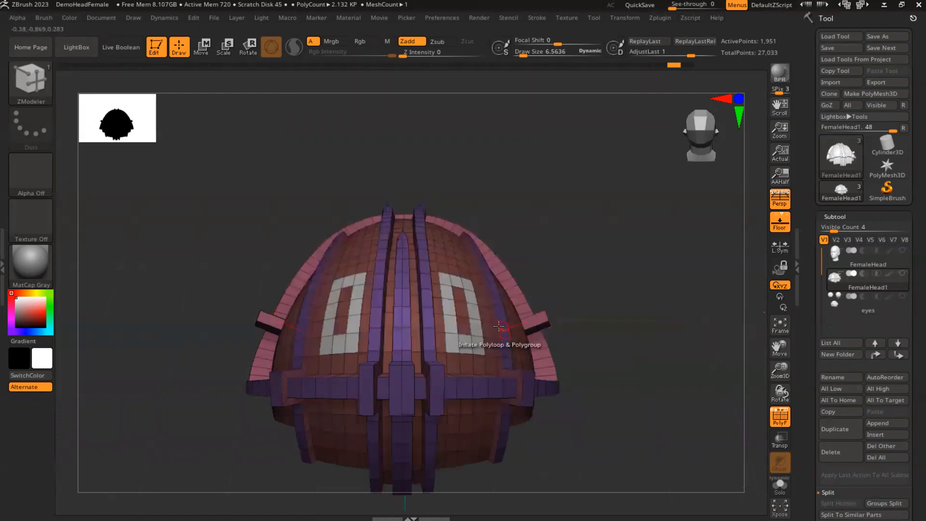
drag(474, 310, 496, 278)
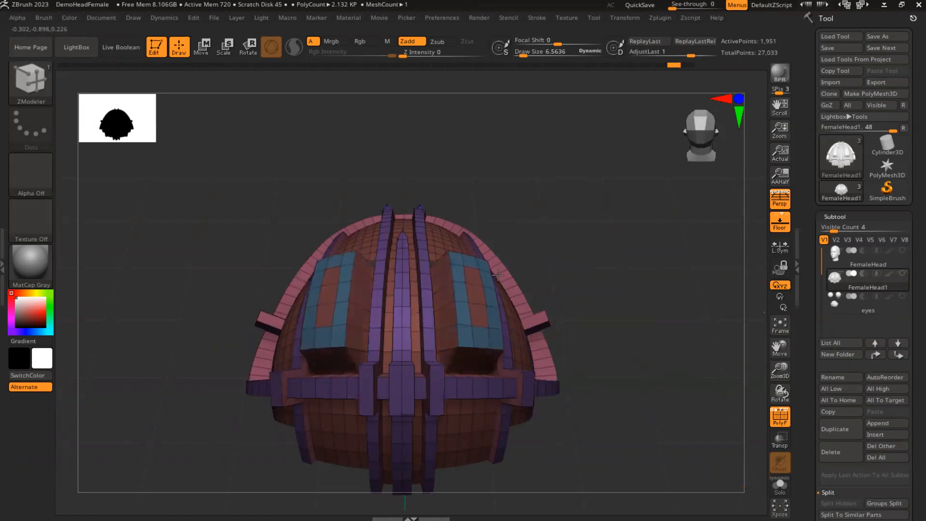
Change the Inflate target to A Single Poly and pull the center polygons of the raised blocks outward.
drag(625, 295, 668, 269)
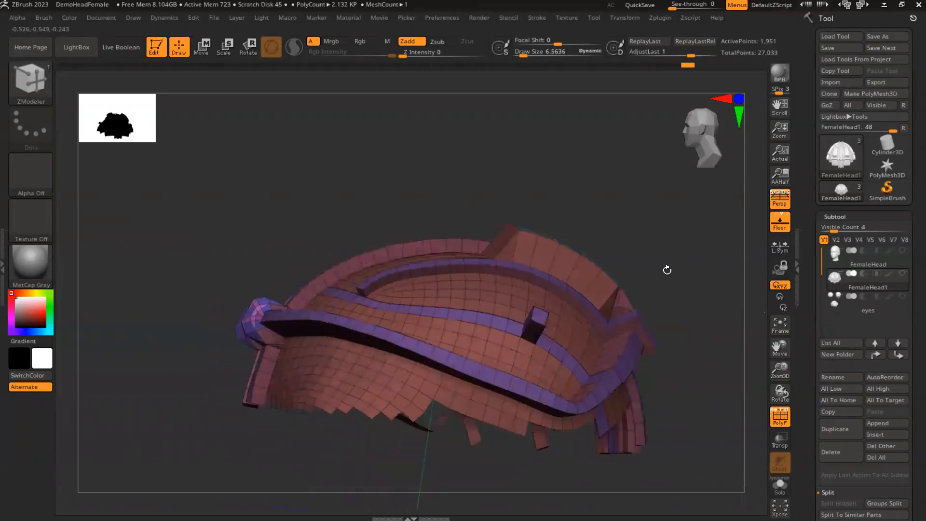
key(space)
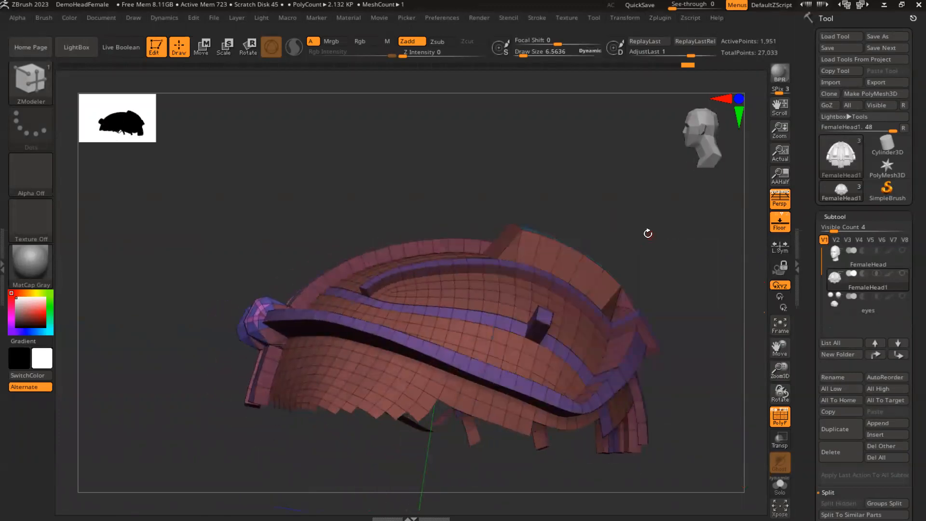
drag(678, 228, 667, 178)
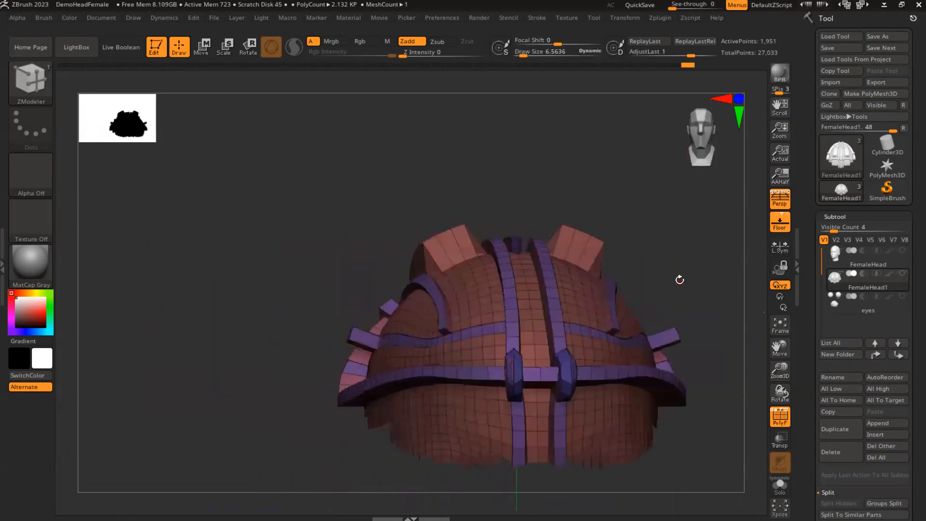
alt+drag(709, 271, 635, 258)
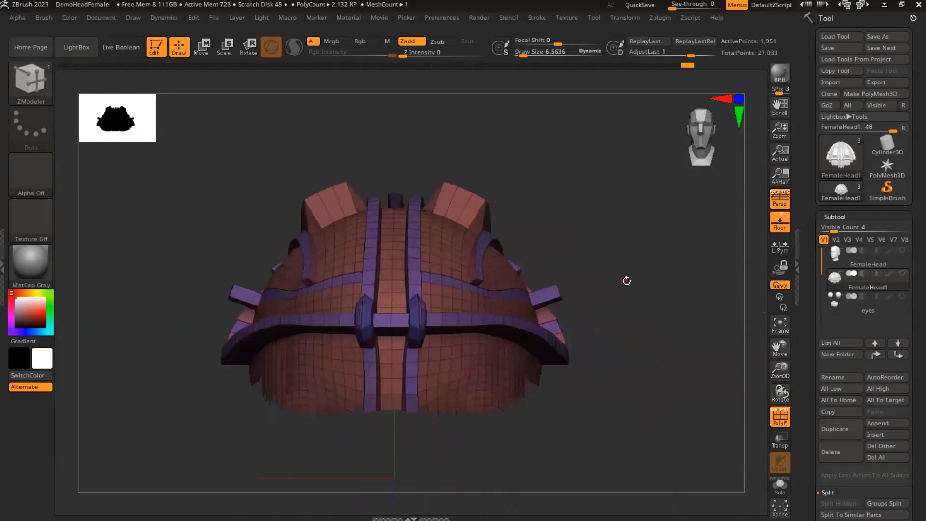
drag(517, 240, 537, 259)
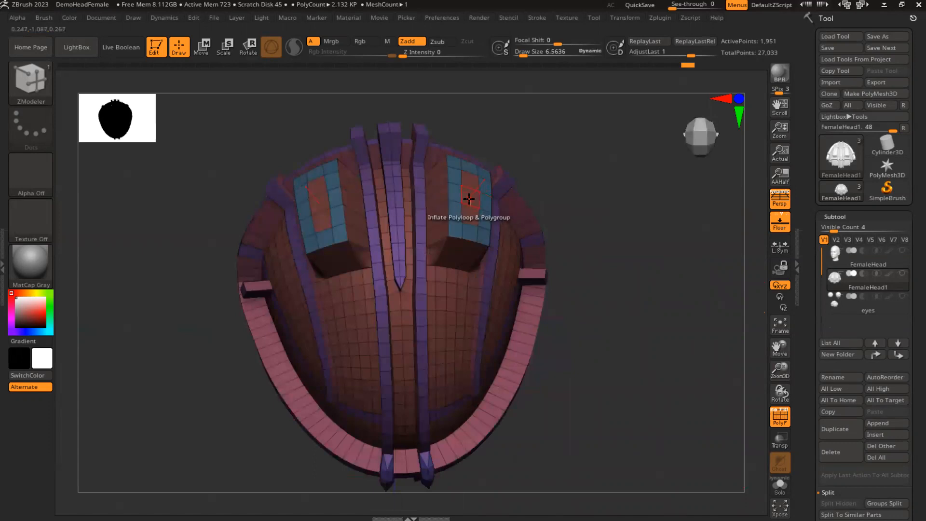
key(space)
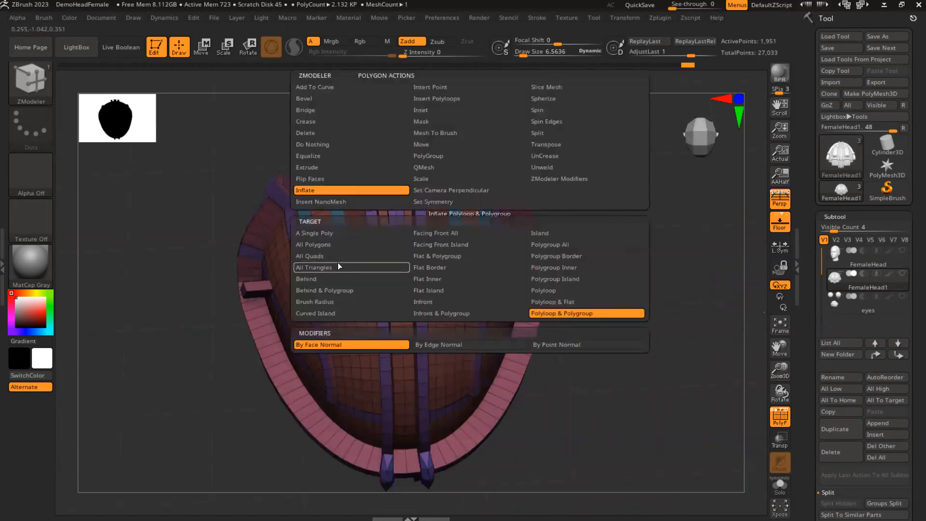
click(313, 234)
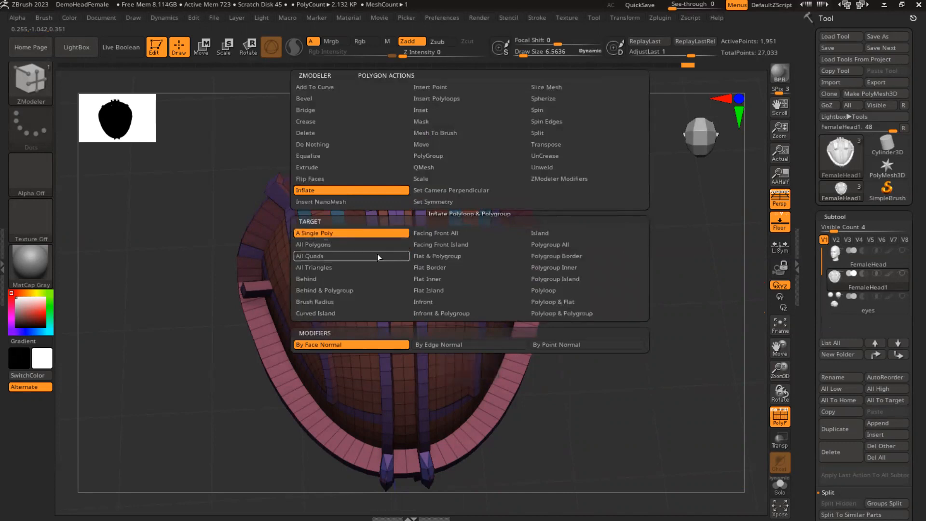
drag(473, 192, 482, 144)
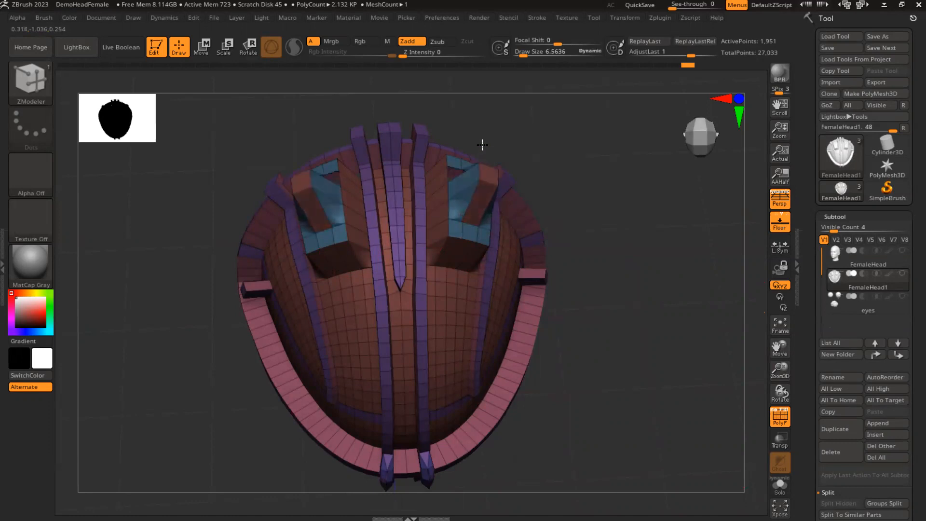
Mark the polygons hanging below the front rim on both sides of the central bands, along the cap's lower edge.
drag(627, 150, 640, 295)
right_click(643, 280)
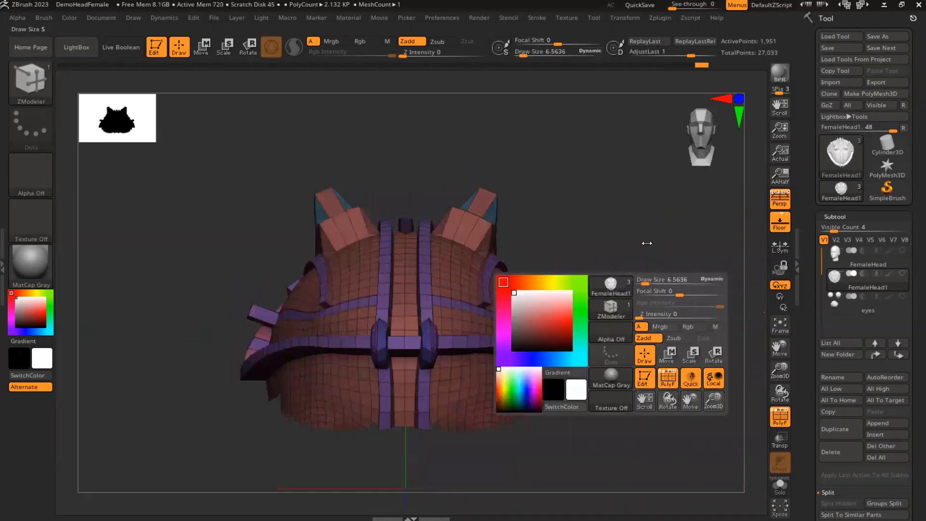
alt+drag(613, 212, 611, 161)
mouse_move(652, 240)
mouse_down()
mouse_move(696, 244)
mouse_move(643, 242)
mouse_move(654, 256)
mouse_up()
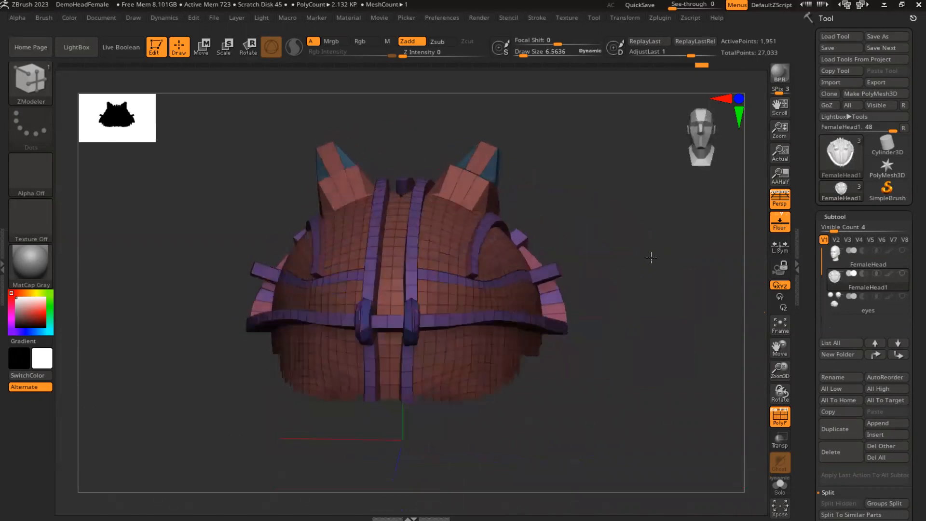
drag(589, 173, 571, 161)
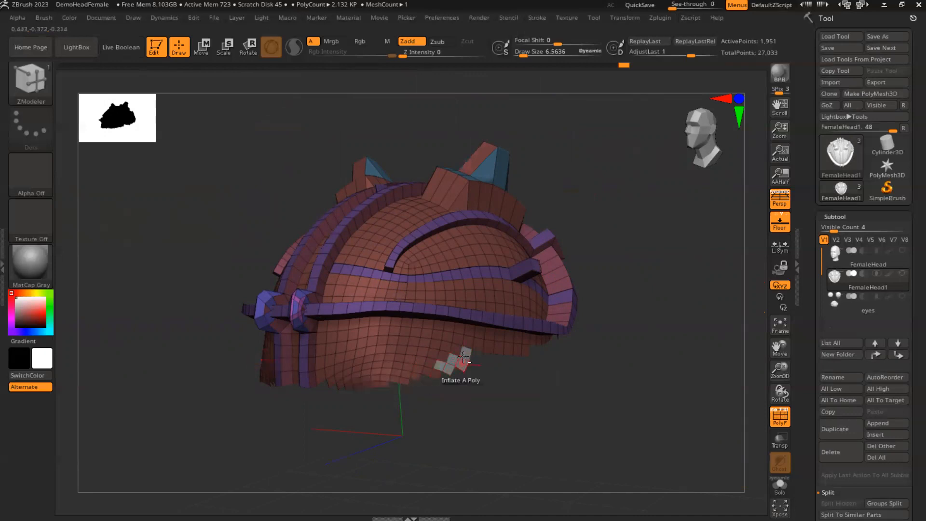
drag(464, 353, 479, 348)
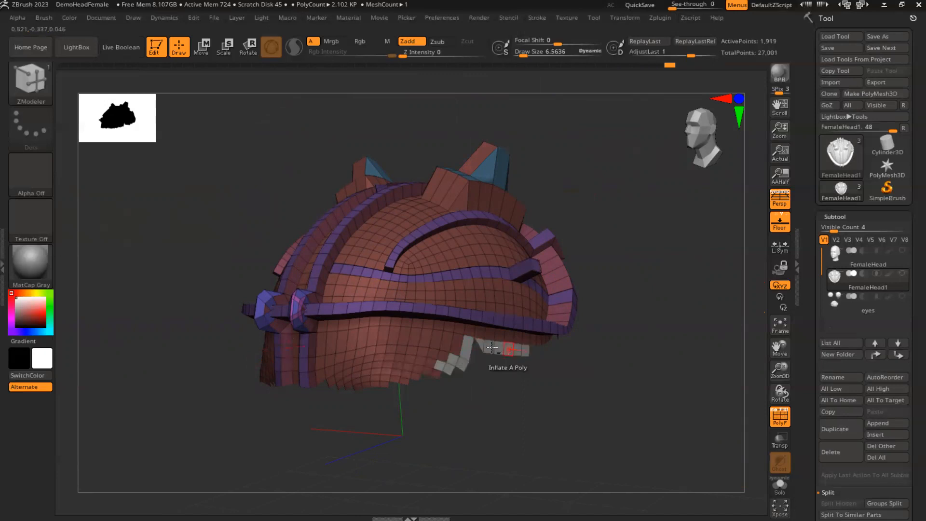
click(461, 348)
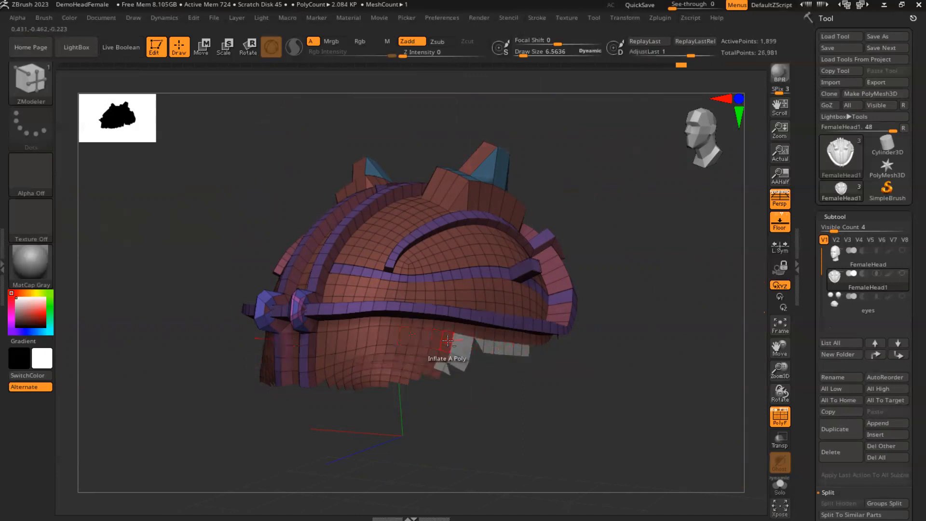
click(448, 340)
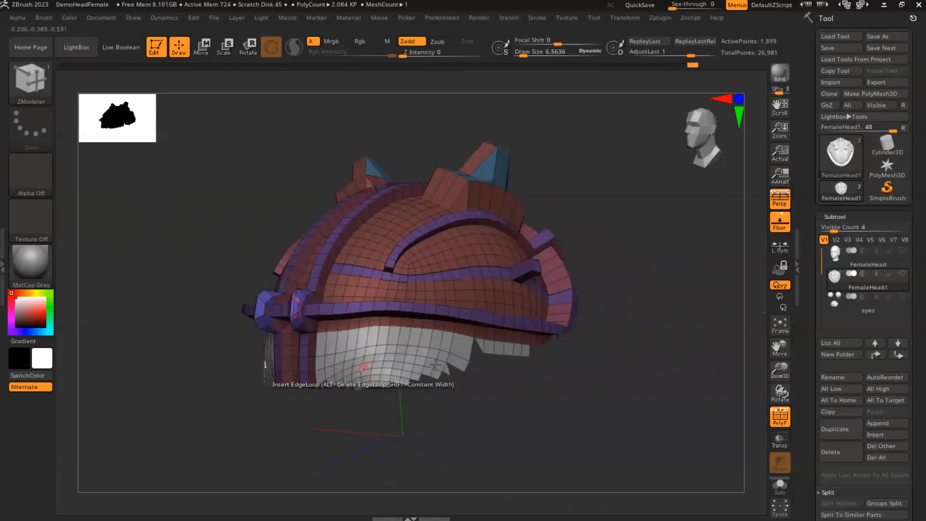
Set the polygon action to Delete with the A Single Poly target and delete the marked polygons below the front rim.
drag(513, 386, 484, 368)
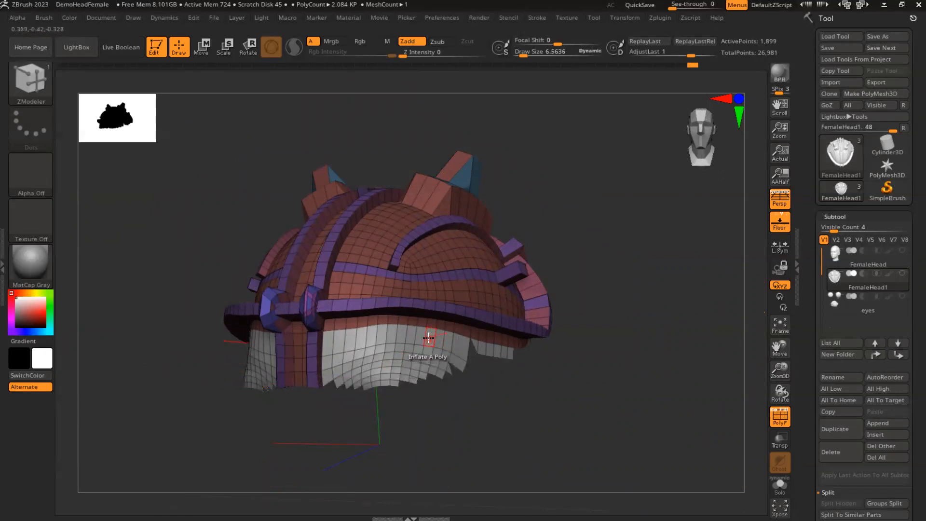
key(space)
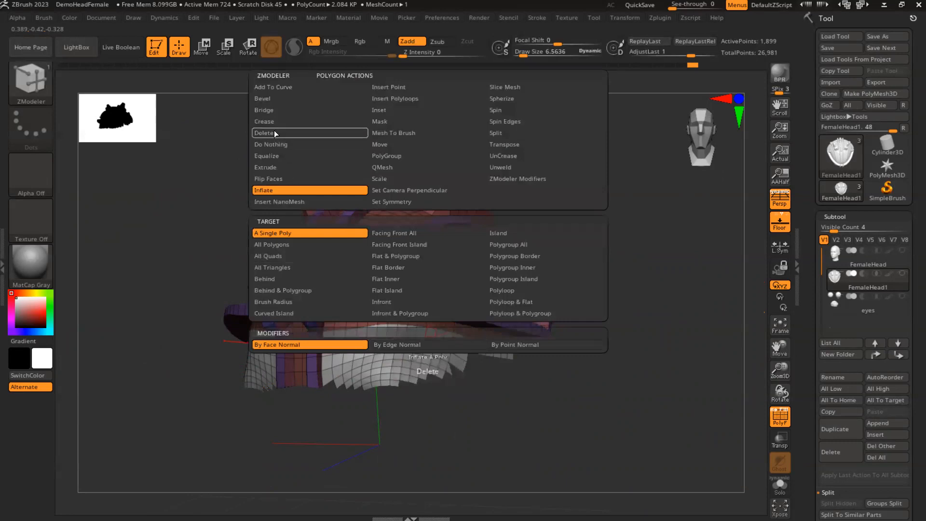
click(274, 132)
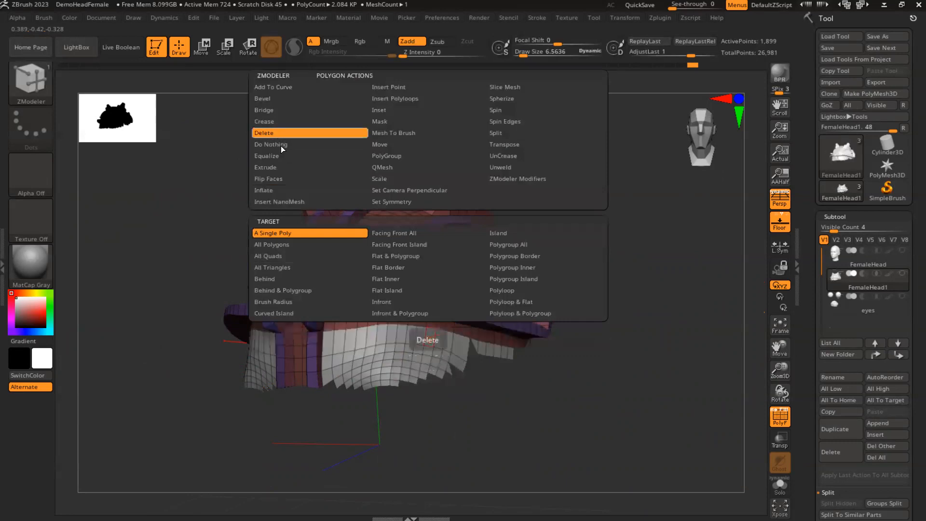
click(461, 347)
Mark the center column of polygons on the front nose guard and bevel from it using the Bevel action with the Infront target.
drag(484, 394, 502, 384)
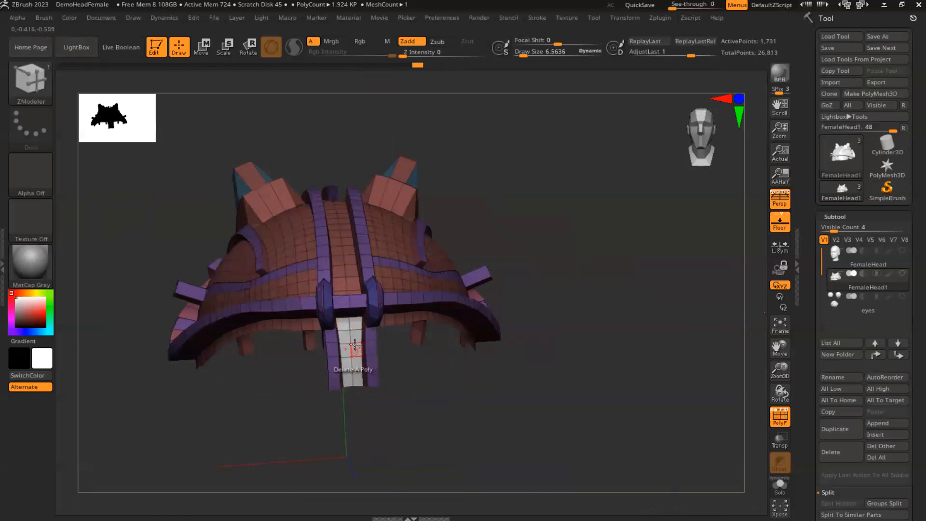
key(space)
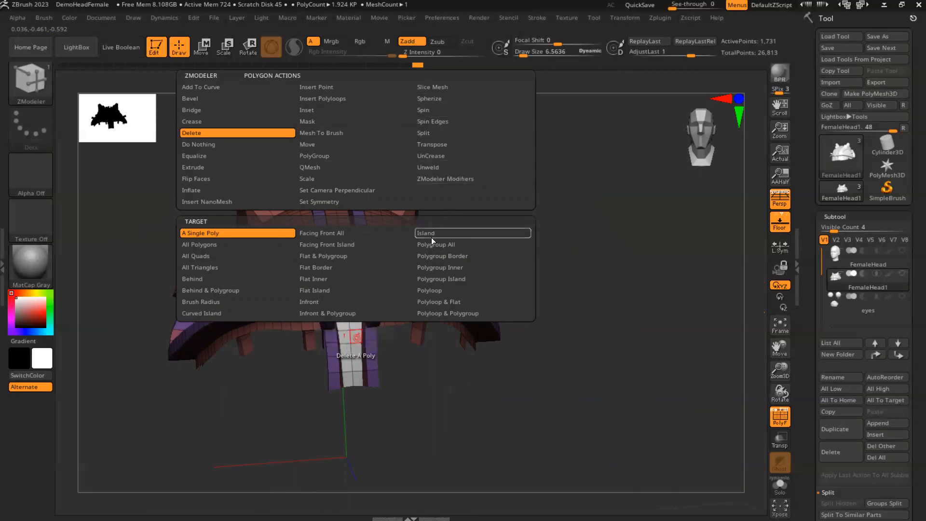
click(199, 99)
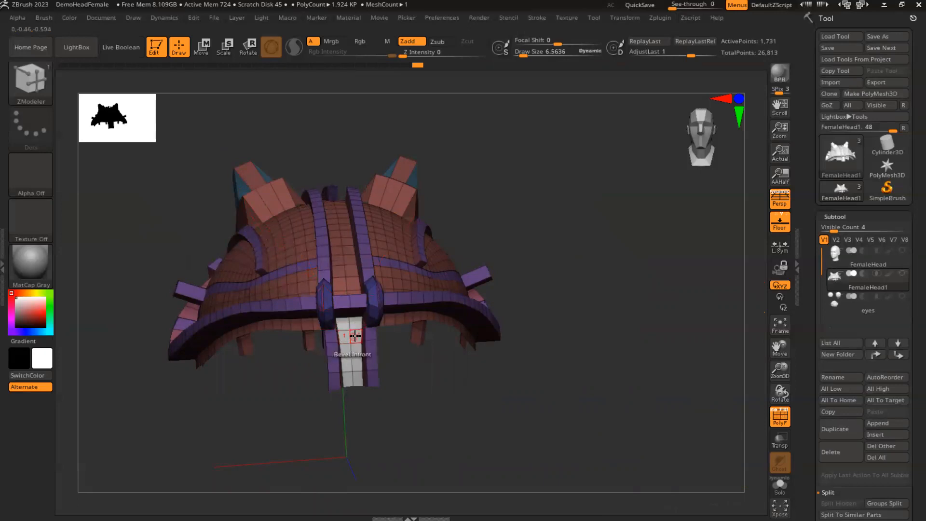
click(356, 335)
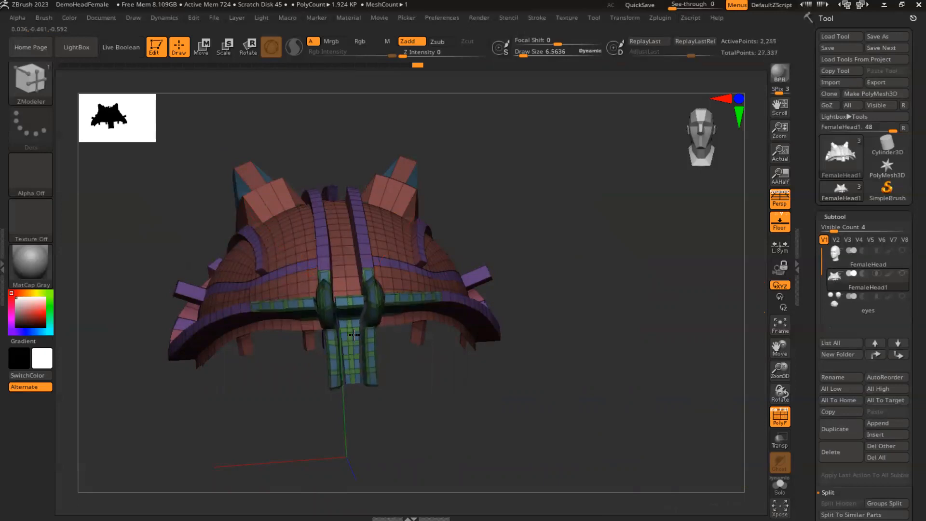
click(353, 335)
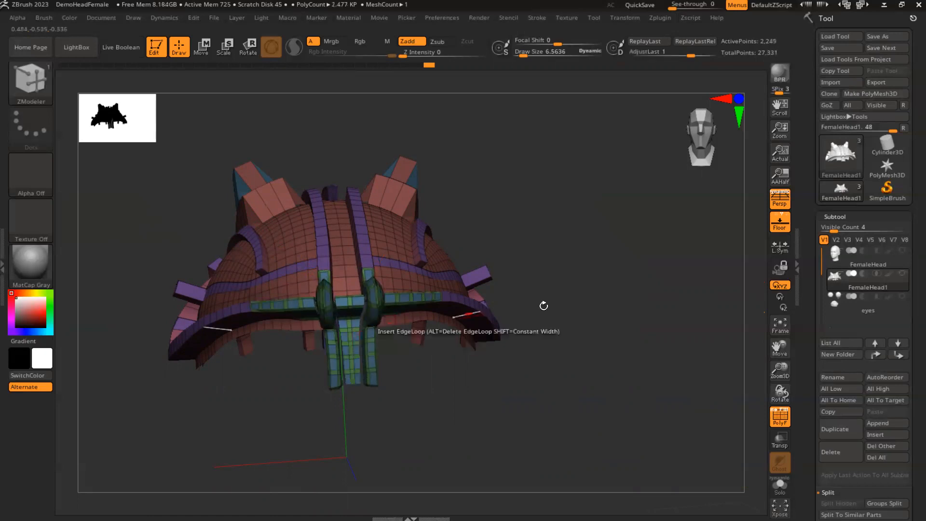
Hide the polyframe and examine the beveled nose guard and front rim from several angles.
mouse_move(631, 317)
mouse_down()
mouse_move(611, 318)
mouse_move(634, 335)
mouse_move(604, 343)
mouse_move(623, 325)
mouse_up()
drag(544, 345, 623, 287)
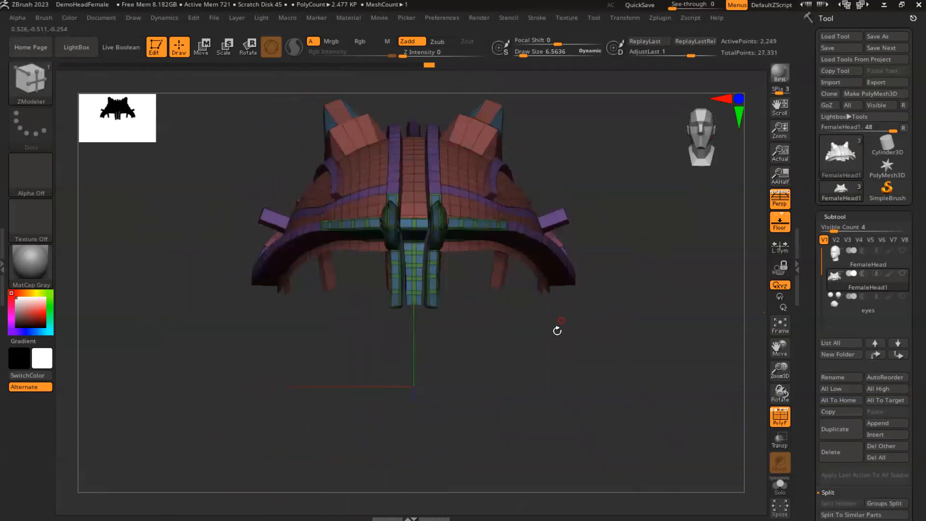
alt+drag(609, 320, 641, 325)
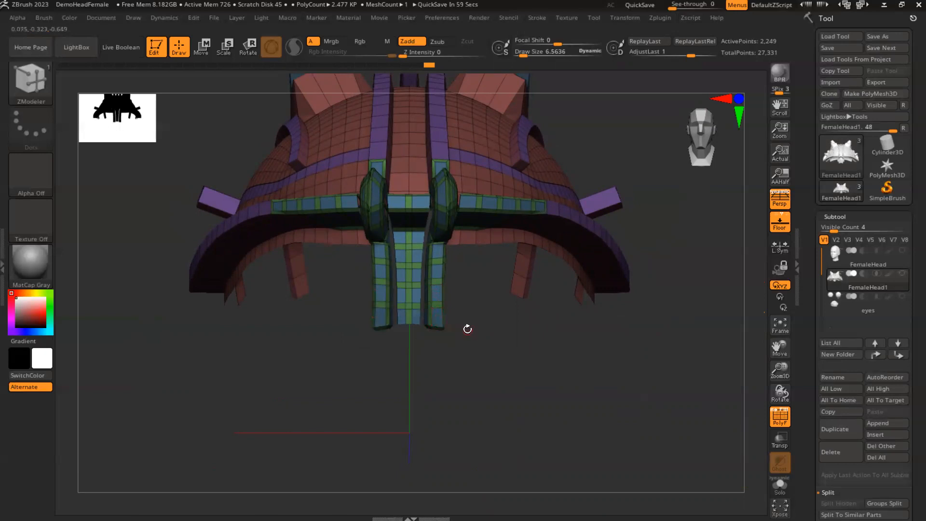
key(shift+f)
drag(657, 345, 599, 332)
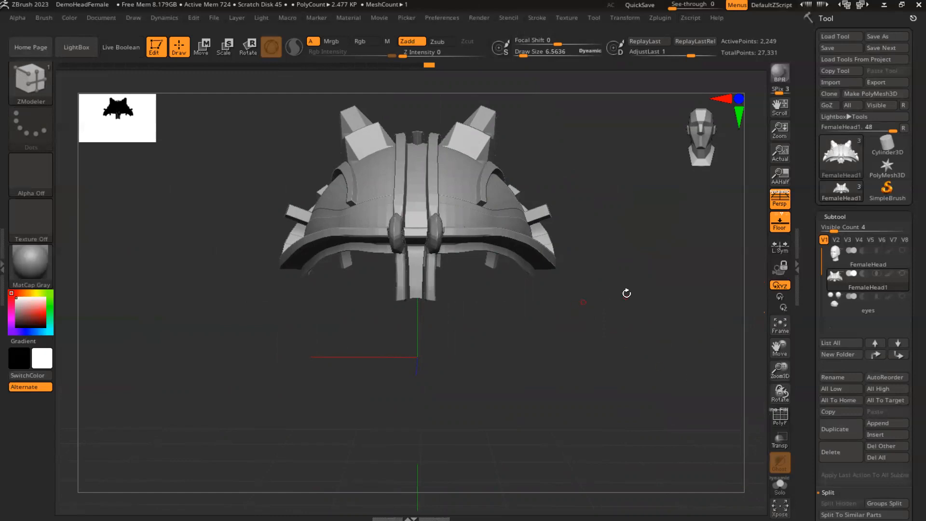
drag(652, 238, 600, 292)
Switch from the ZModeler brush to the Move brush.
click(29, 80)
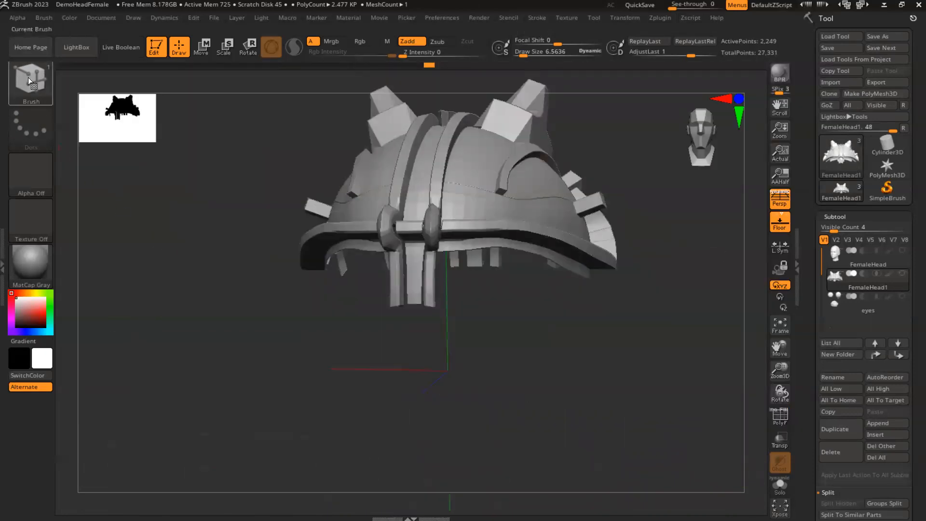
click(28, 79)
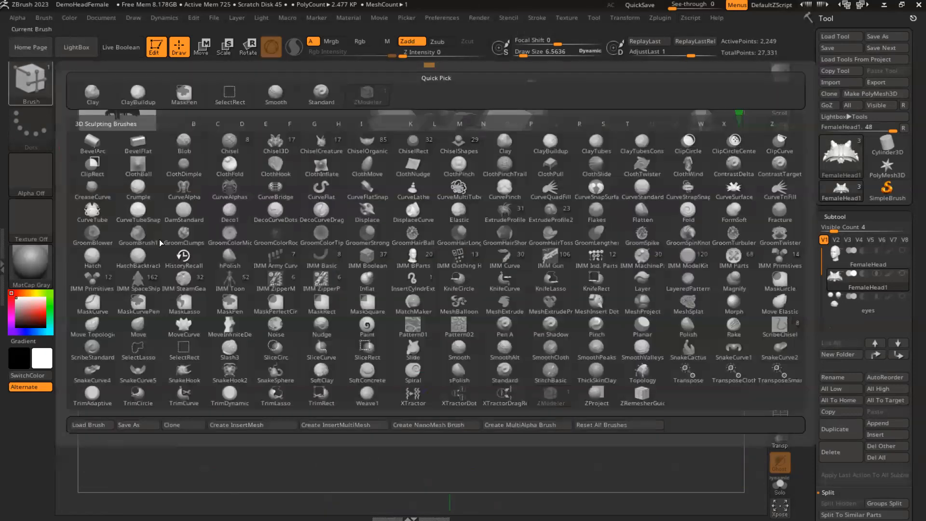
click(129, 326)
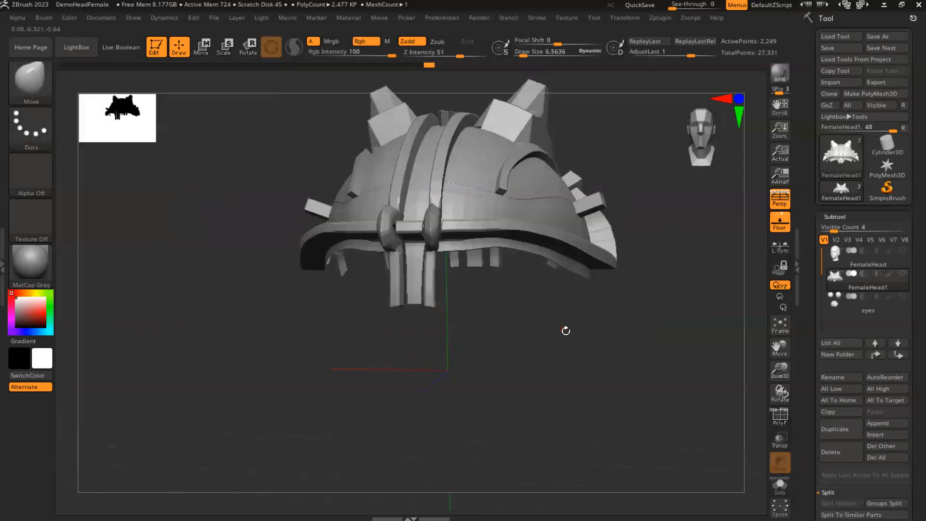
Inflate a patch of polygons outward on each side of the cap using ZModeler's Inflate action with the Brush Radius target.
drag(706, 148, 661, 360)
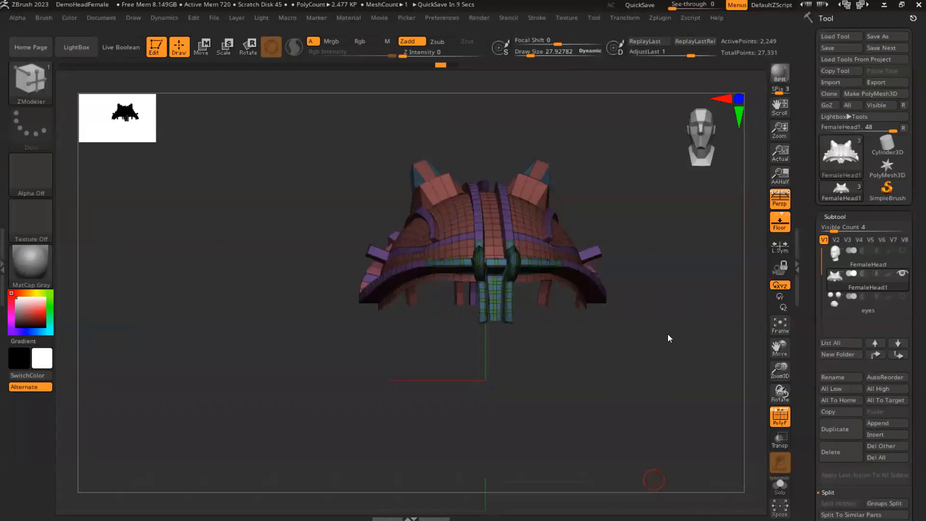
drag(679, 345, 664, 362)
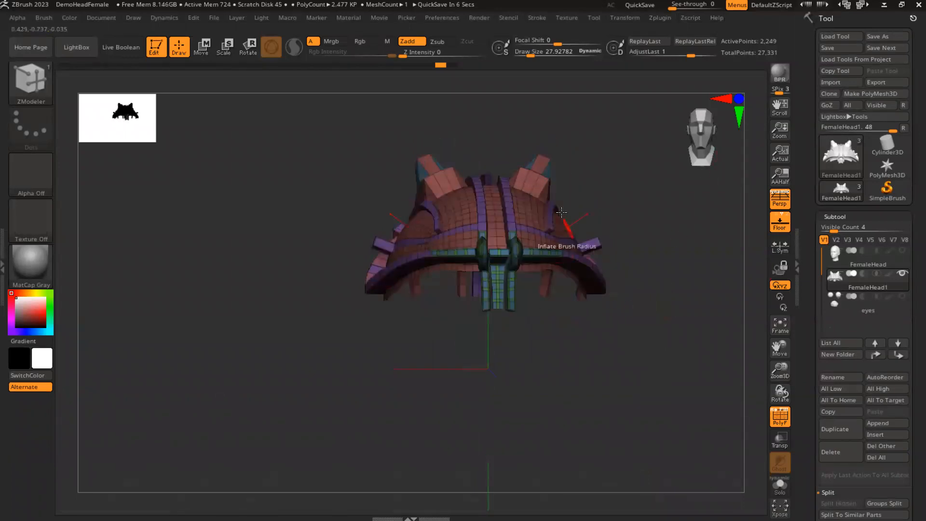
mouse_move(624, 196)
mouse_down()
mouse_move(625, 251)
mouse_move(606, 280)
mouse_up()
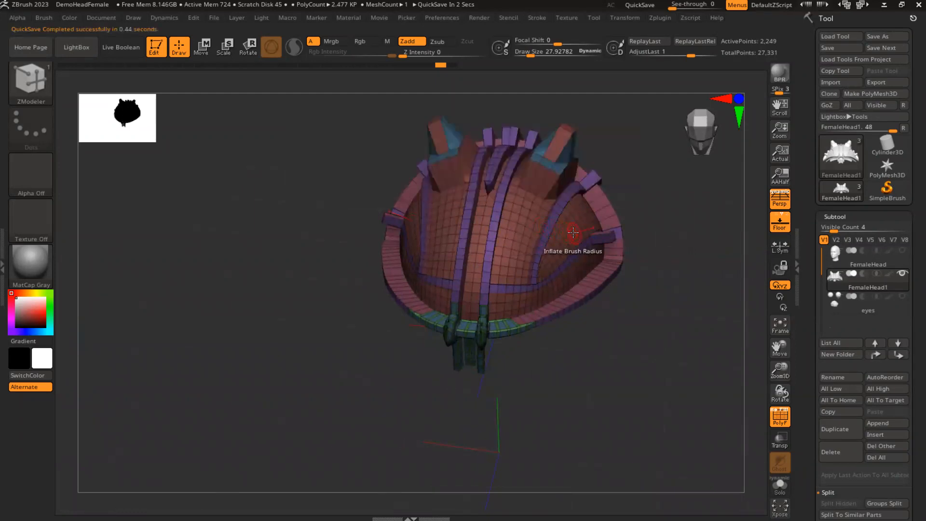
key(space)
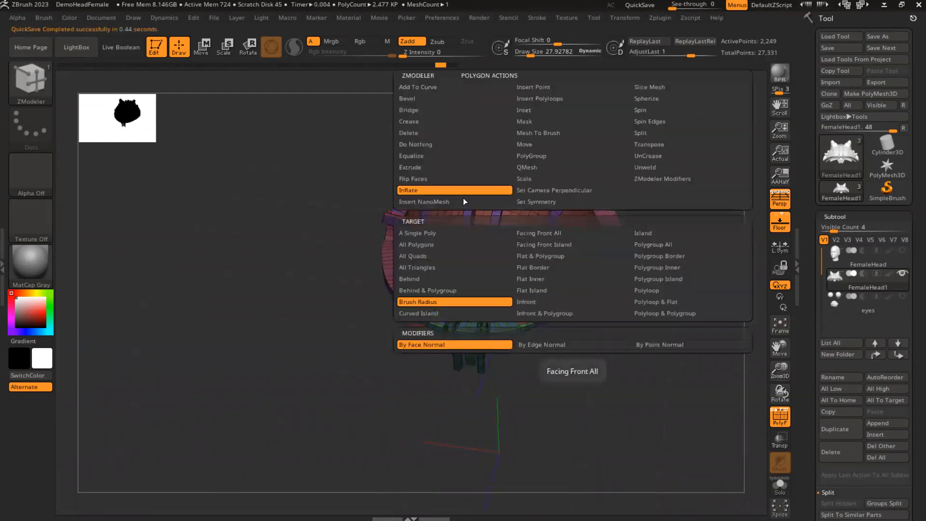
click(485, 302)
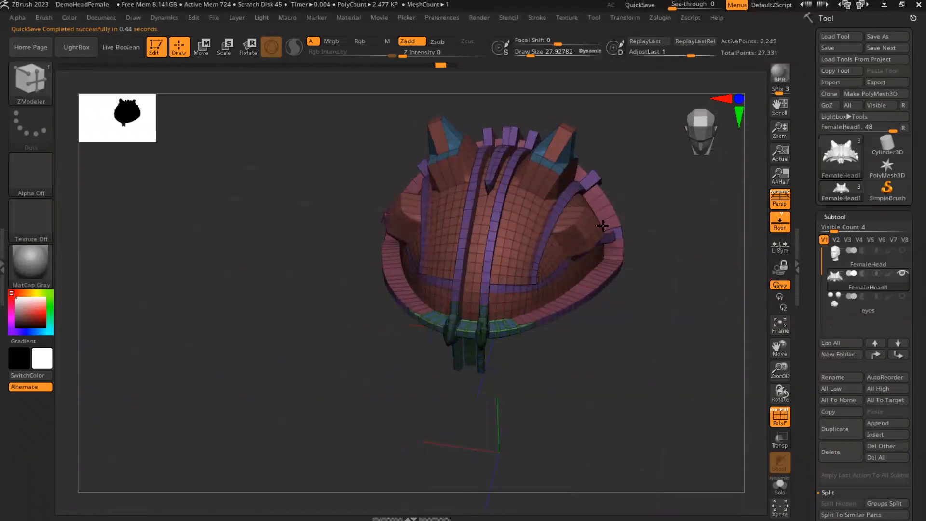
drag(609, 224, 588, 227)
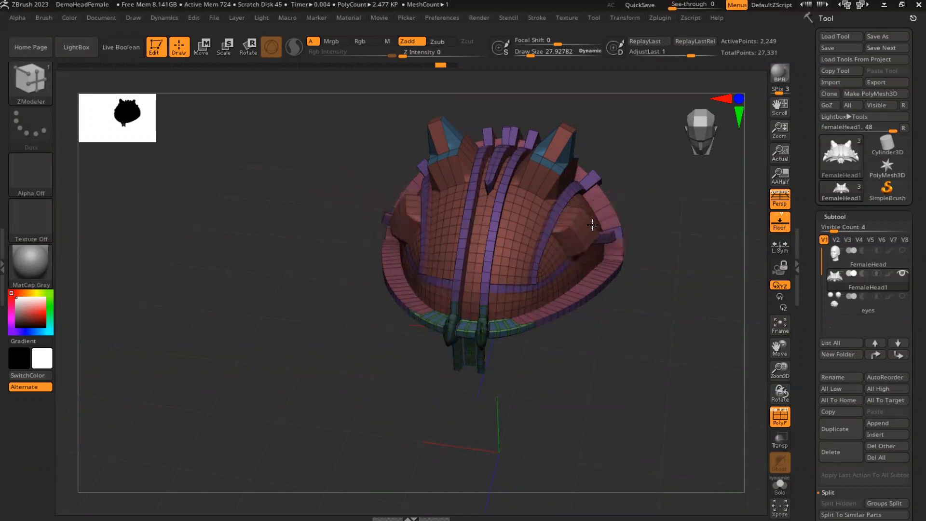
Mark a rectangular block of polygons on each side of the central bands at the lower back of the cap.
mouse_move(680, 214)
mouse_down()
mouse_move(705, 188)
mouse_move(720, 187)
mouse_move(692, 221)
mouse_move(728, 235)
mouse_move(685, 219)
mouse_up()
click(696, 130)
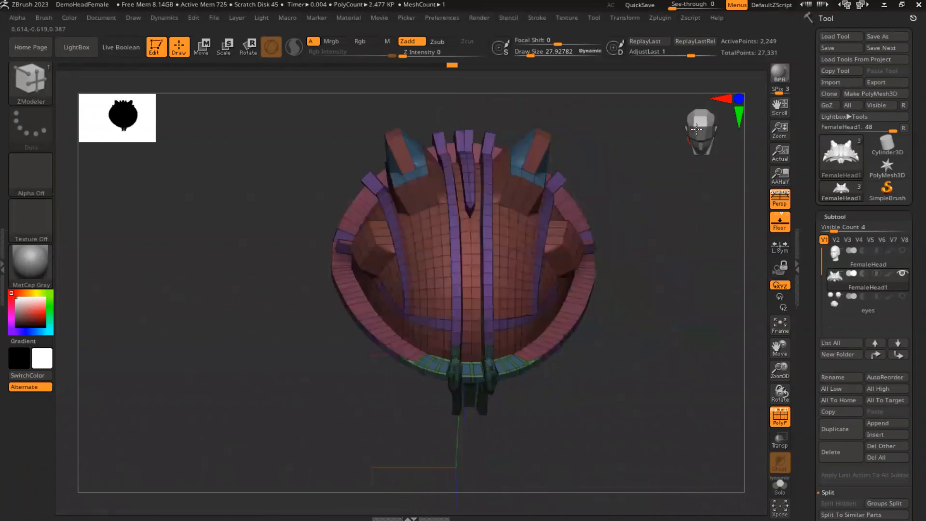
click(697, 135)
drag(636, 225, 316, 346)
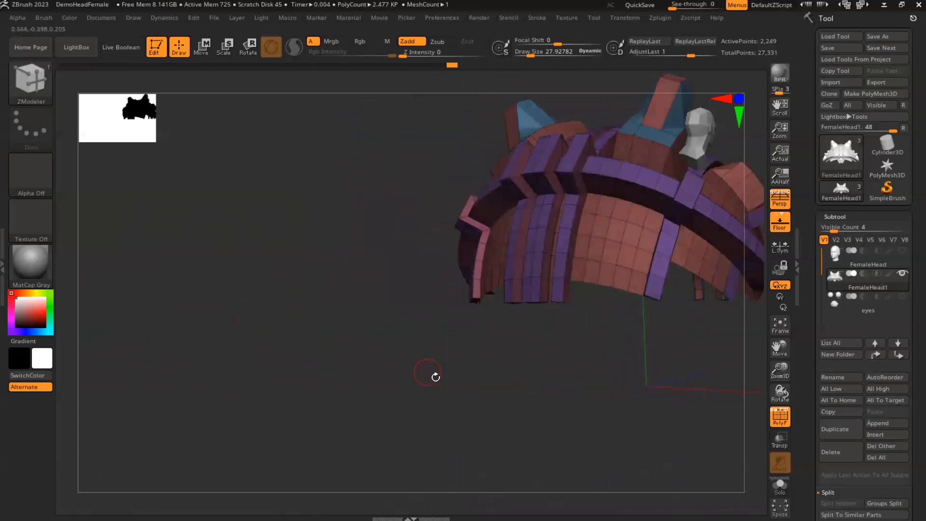
drag(555, 362, 626, 342)
drag(366, 359, 420, 317)
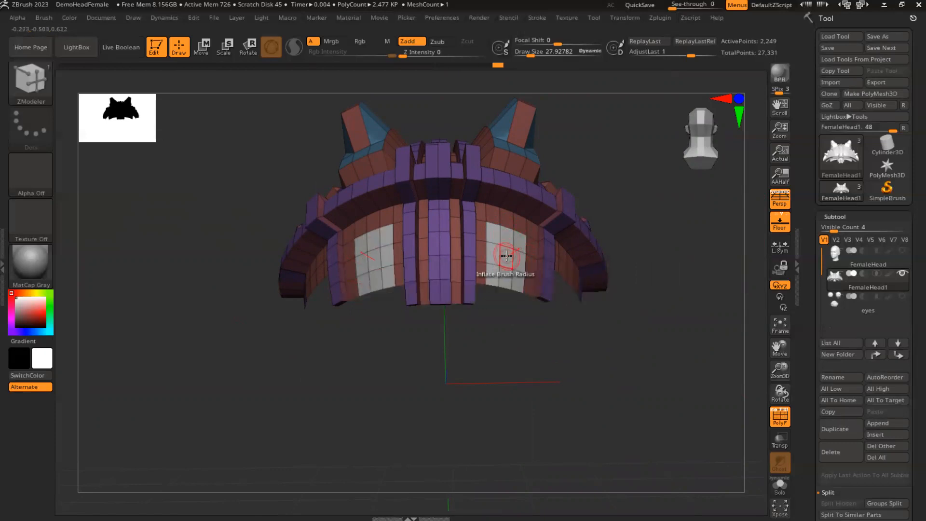
Set the polygon action to Move with the Brush Radius target and shift the marked back blocks sideways, away from the central bands.
key(space)
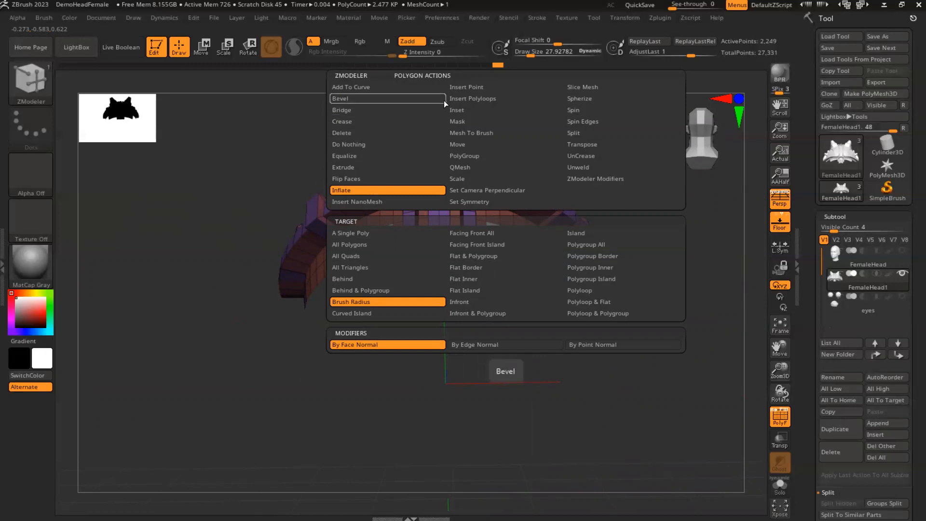
click(459, 145)
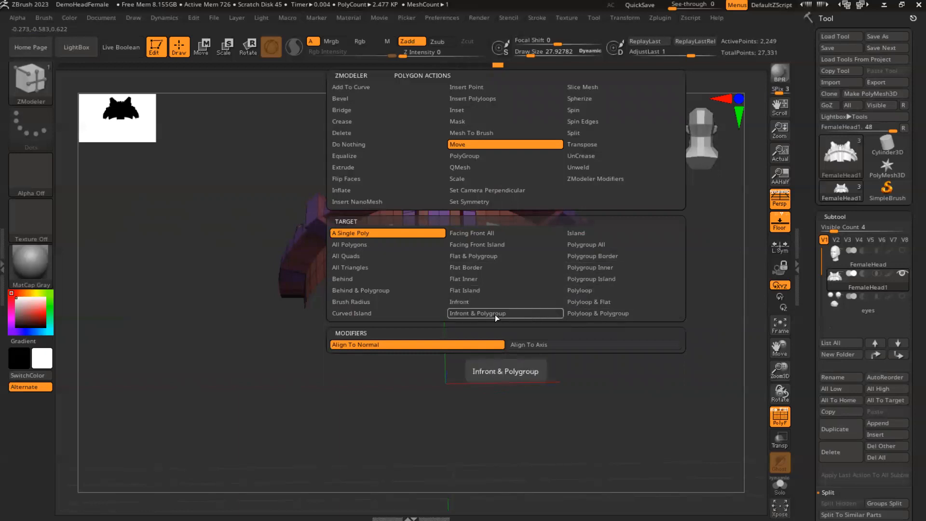
click(357, 301)
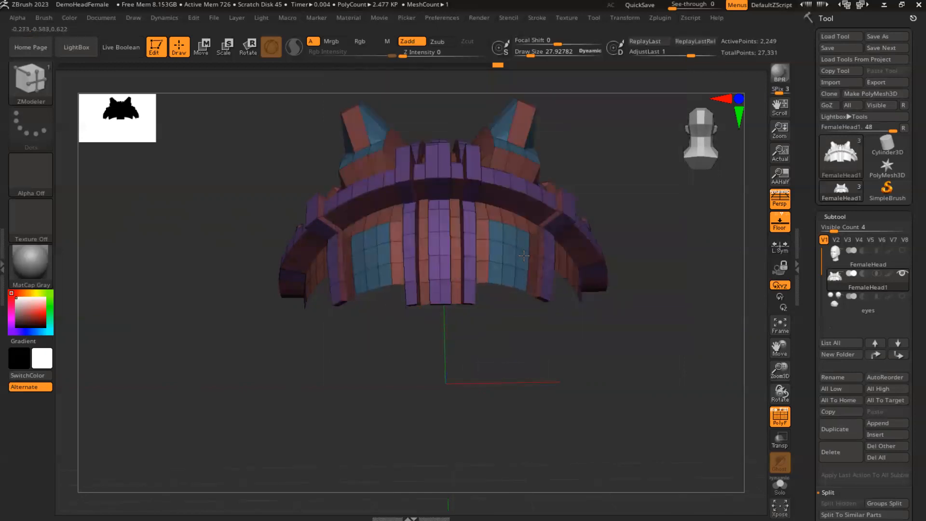
drag(510, 293, 471, 346)
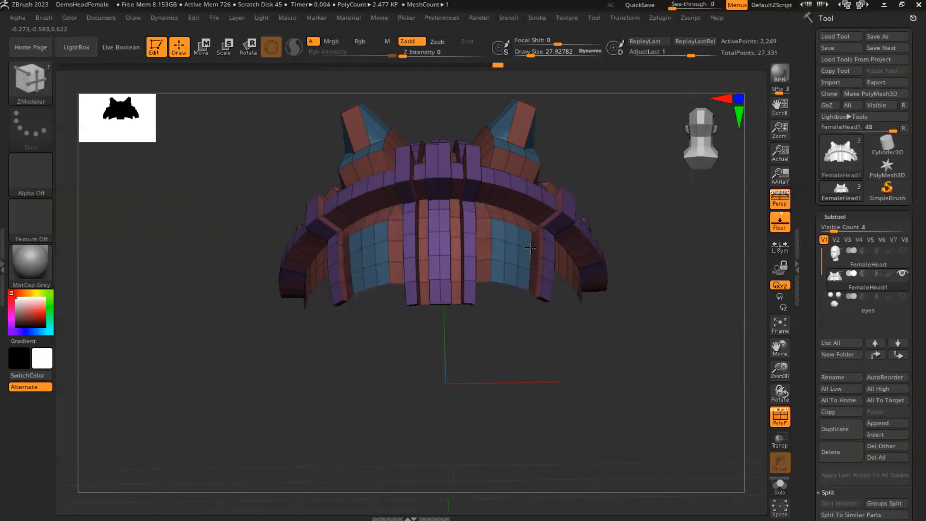
drag(685, 315, 384, 305)
drag(380, 251, 609, 293)
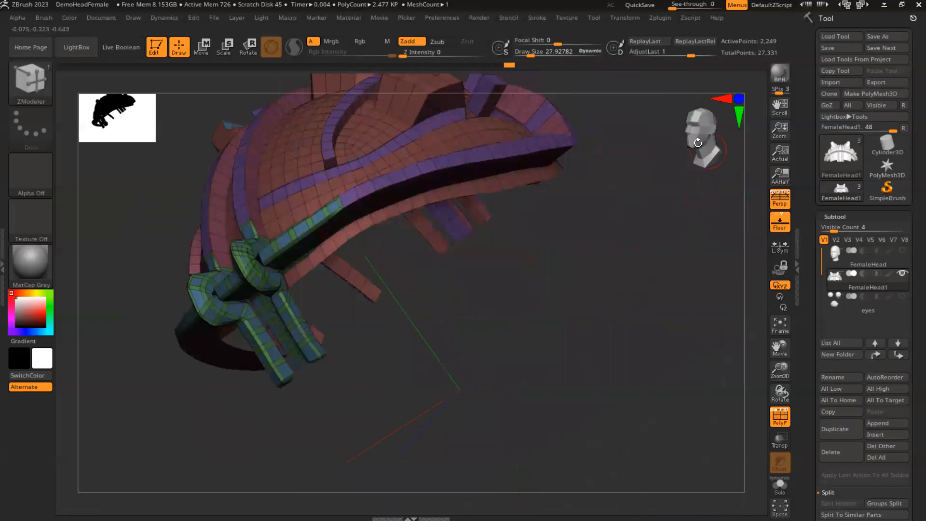
click(702, 142)
drag(692, 251, 627, 269)
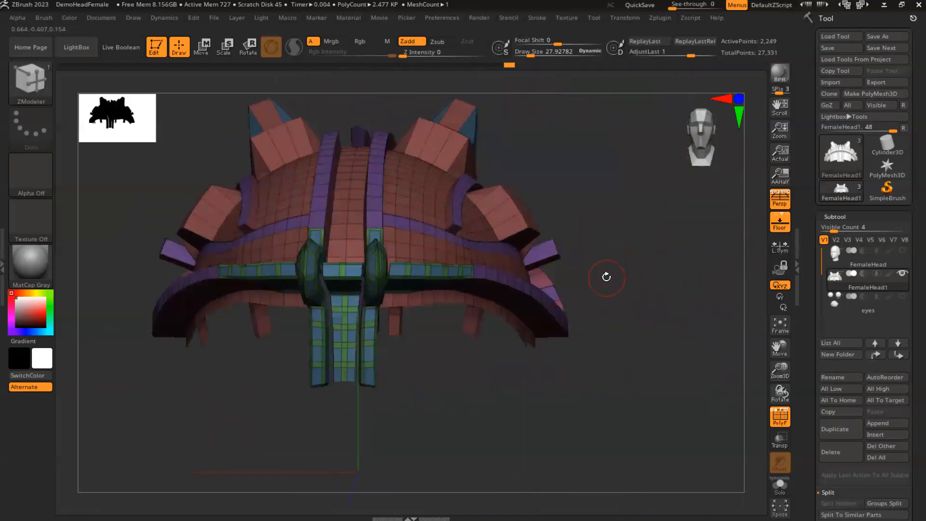
Turn off the polyframe display on the helmet cap and view it from the front.
alt+drag(614, 234, 633, 276)
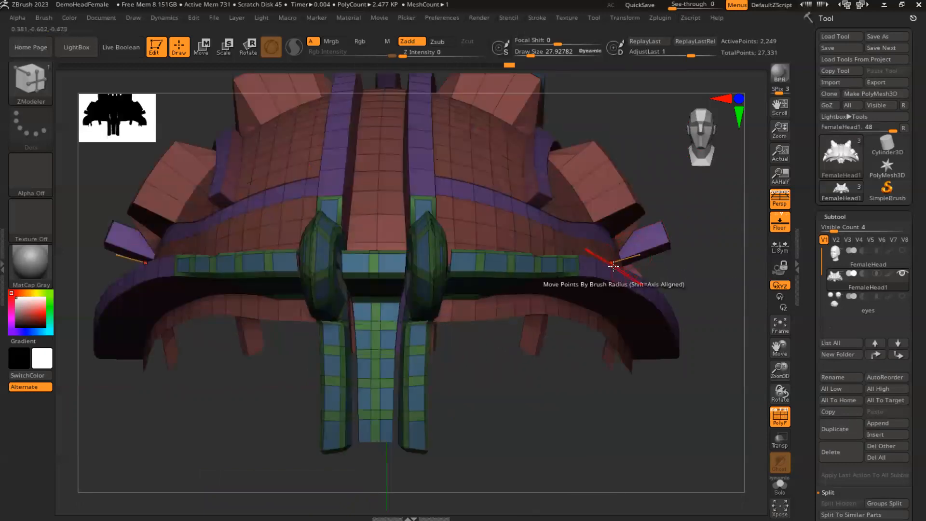
mouse_move(855, 275)
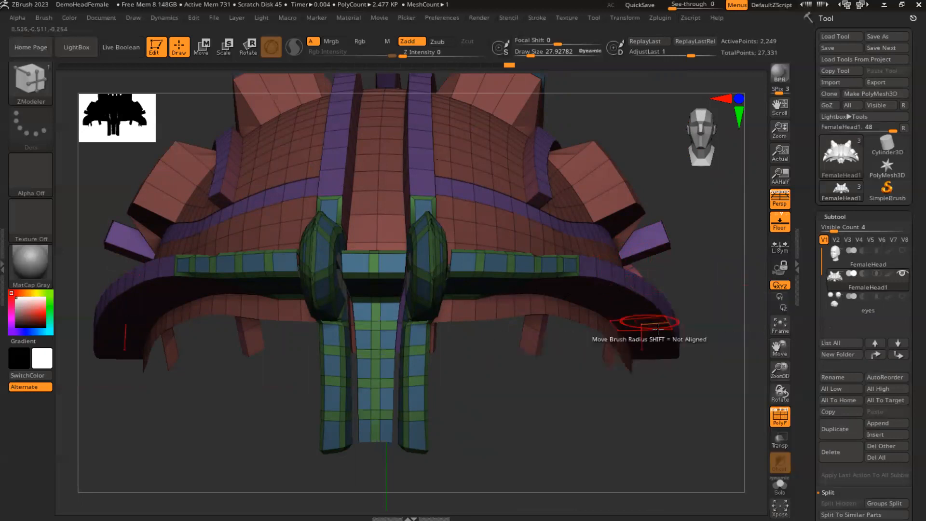
alt+drag(707, 370, 650, 367)
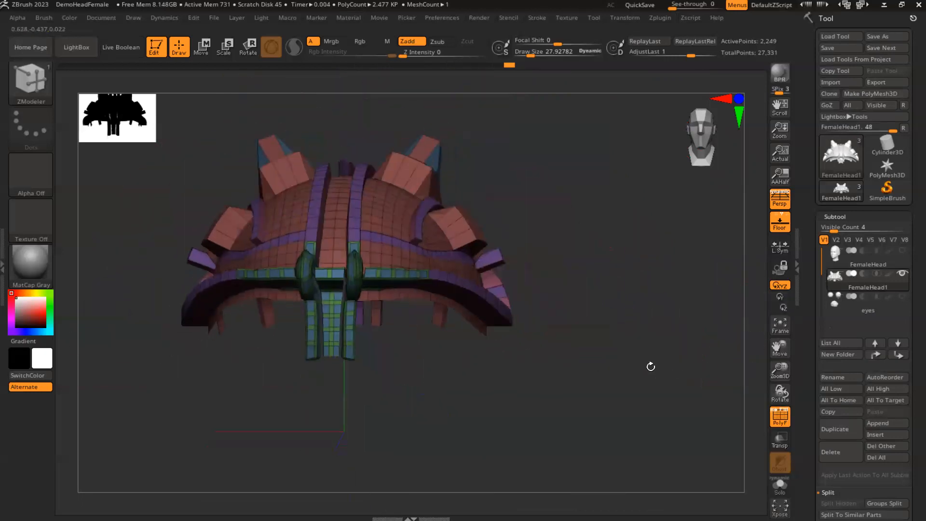
key(shift+f)
drag(589, 322, 646, 334)
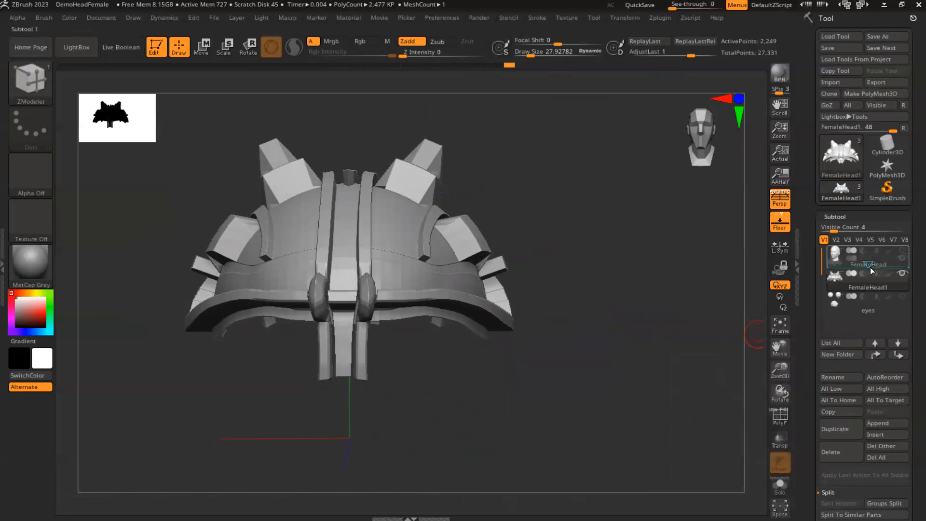
Place the FemaleHead subtool below FemaleHead1 in the subtool list and make the head visible.
drag(872, 252, 871, 252)
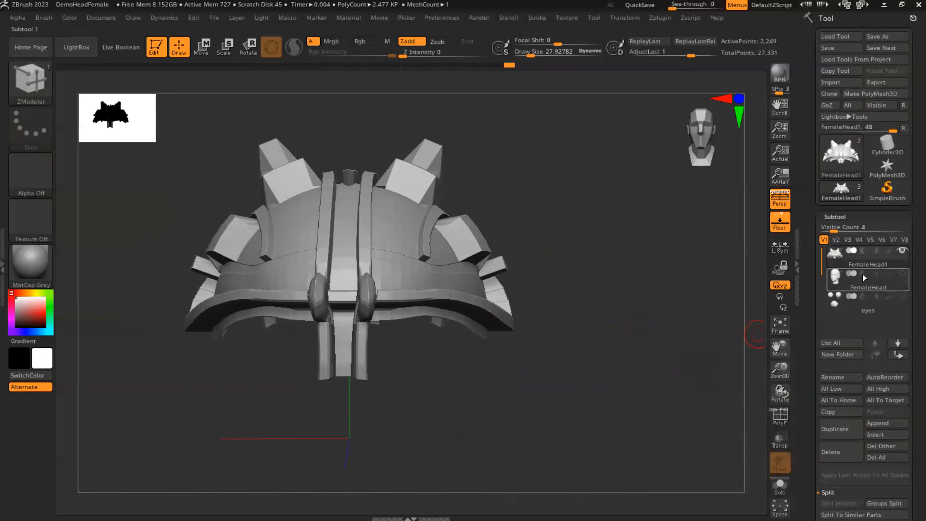
click(902, 273)
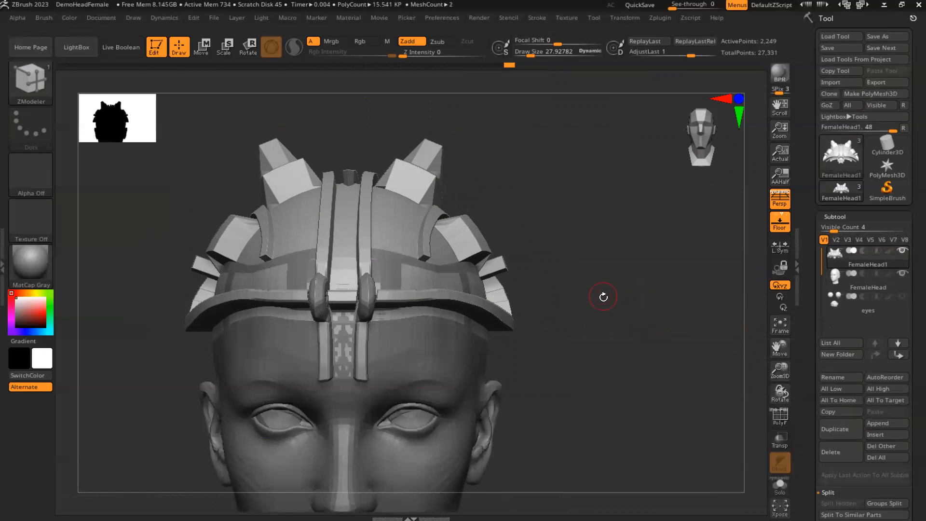
mouse_move(613, 254)
ctrl+mouse_down()
mouse_move(636, 308)
mouse_move(657, 323)
mouse_move(656, 315)
mouse_move(598, 316)
ctrl+mouse_up()
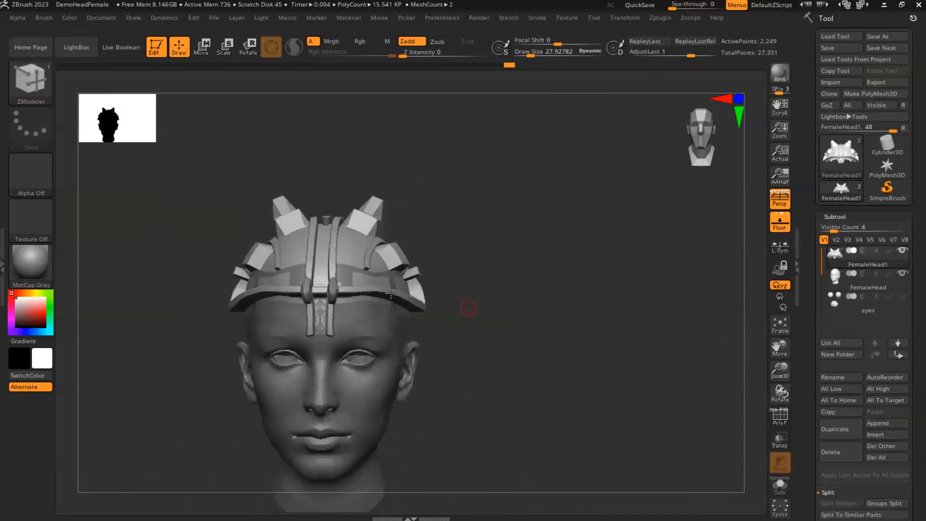
Shift the helmet cap slightly with the Move gizmo so its front strip clears the forehead.
click(202, 46)
drag(327, 373, 312, 361)
drag(549, 311, 642, 253)
click(714, 133)
drag(658, 302, 668, 285)
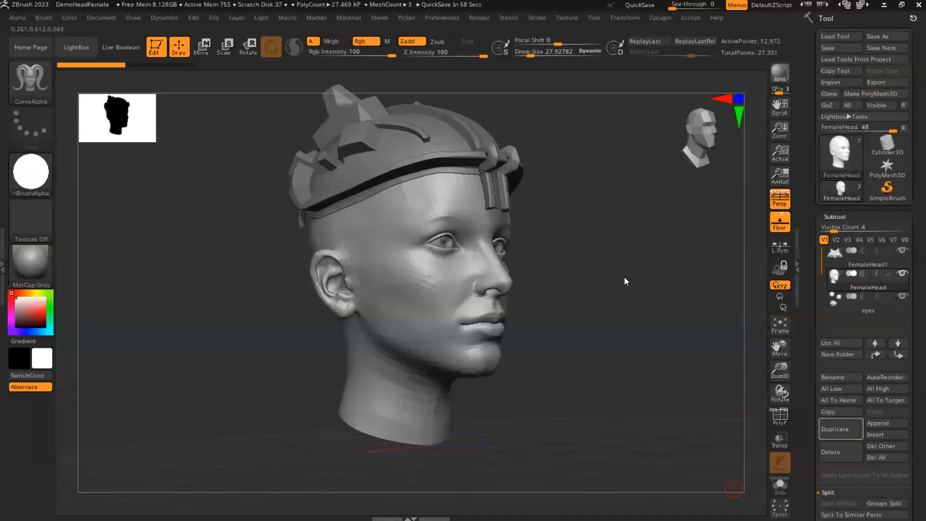
Set the CurveAlpha brush's alpha to Alpha 58.
drag(625, 277, 603, 232)
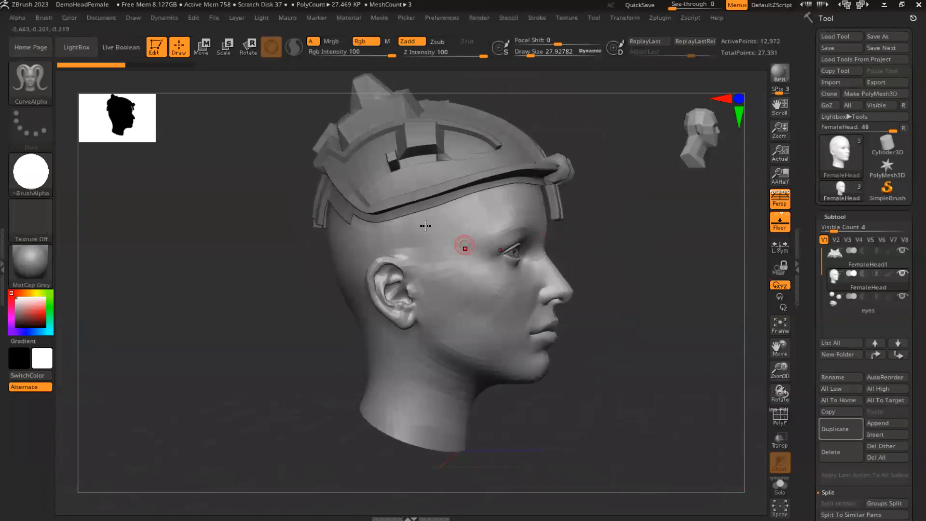
click(32, 81)
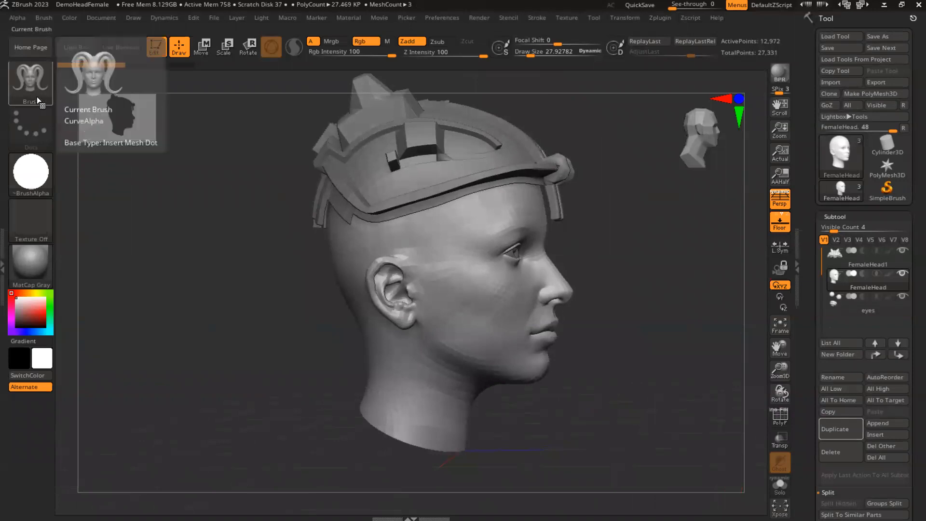
click(31, 171)
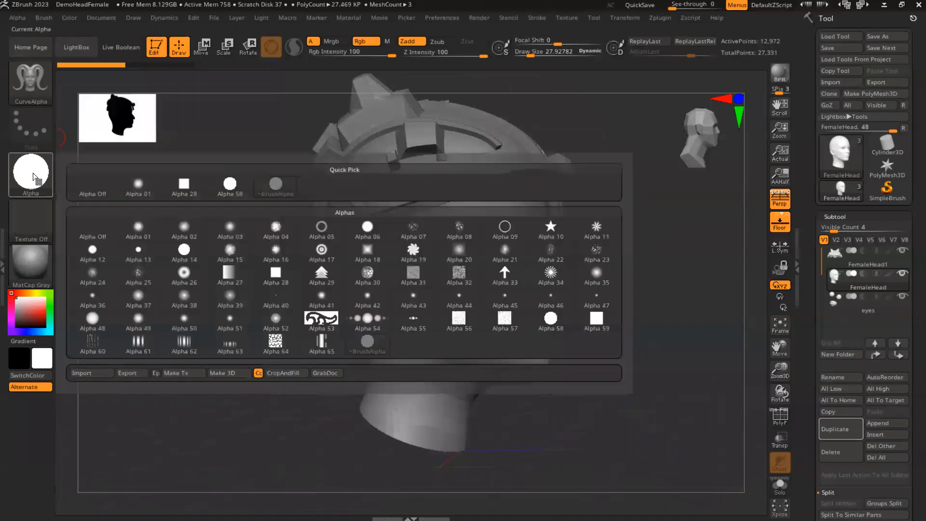
click(234, 188)
Draw a curve strap symmetrically from the helmet's side edge, down in front of the ear, to beneath the chin.
mouse_move(675, 238)
mouse_down()
mouse_move(623, 245)
mouse_move(669, 219)
mouse_up()
drag(705, 144, 709, 137)
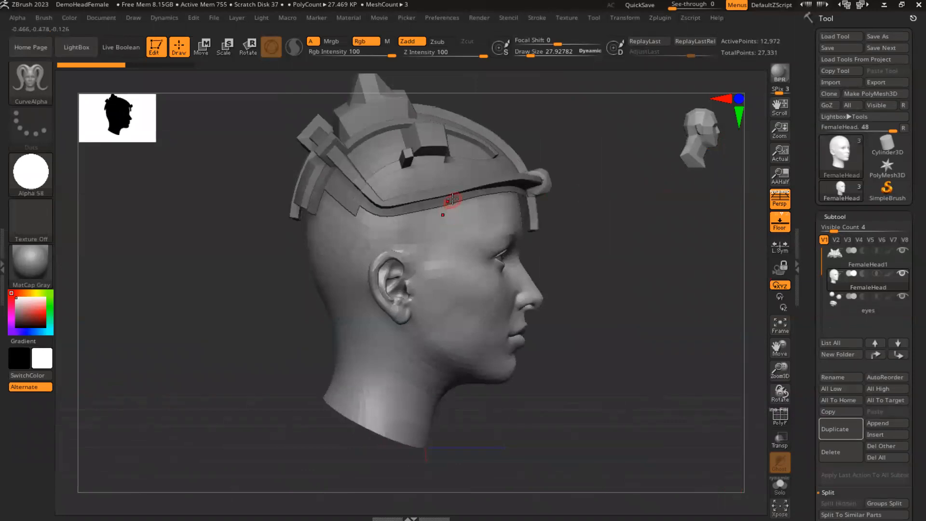
drag(610, 218, 551, 224)
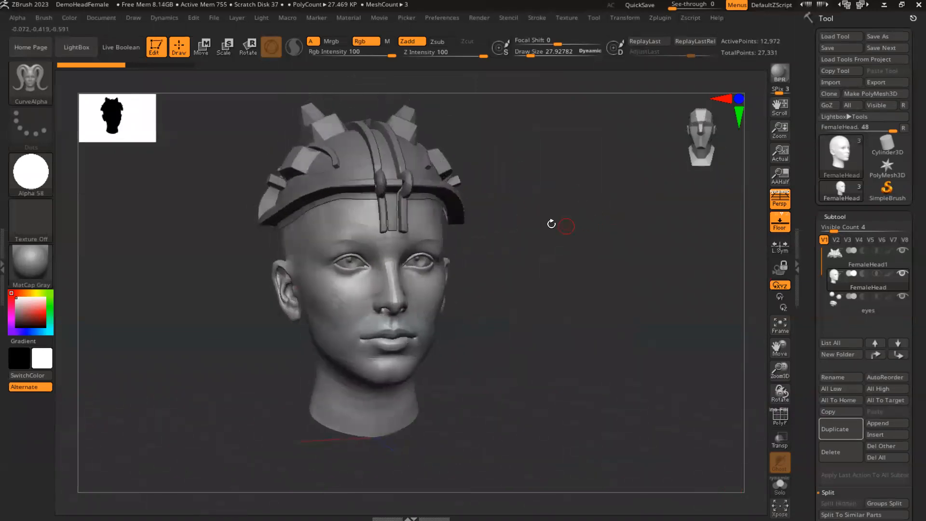
mouse_move(285, 214)
mouse_down()
mouse_move(285, 293)
mouse_move(296, 328)
mouse_move(330, 366)
mouse_move(380, 389)
mouse_up()
drag(625, 302, 623, 292)
click(704, 131)
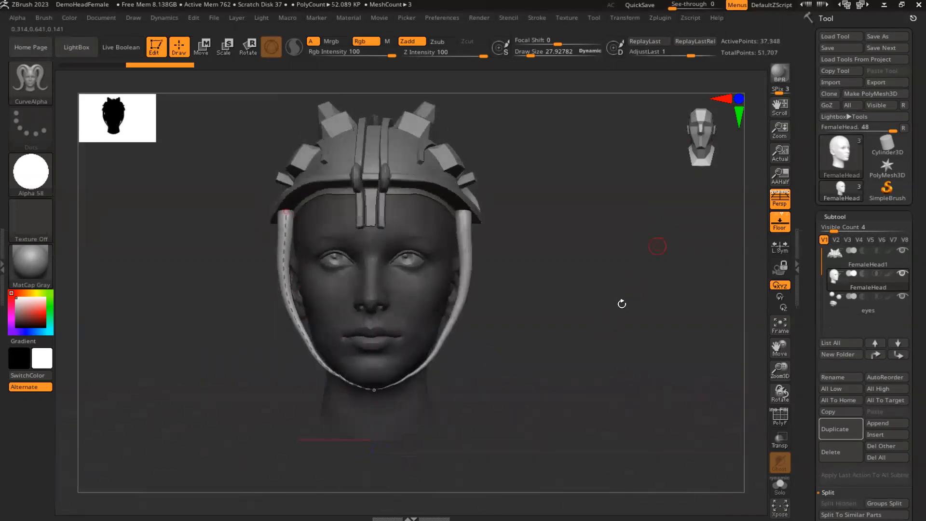
Clear the mask from the head and delete the strap's guide curve with Curve Functions.
ctrl+drag(594, 206, 666, 301)
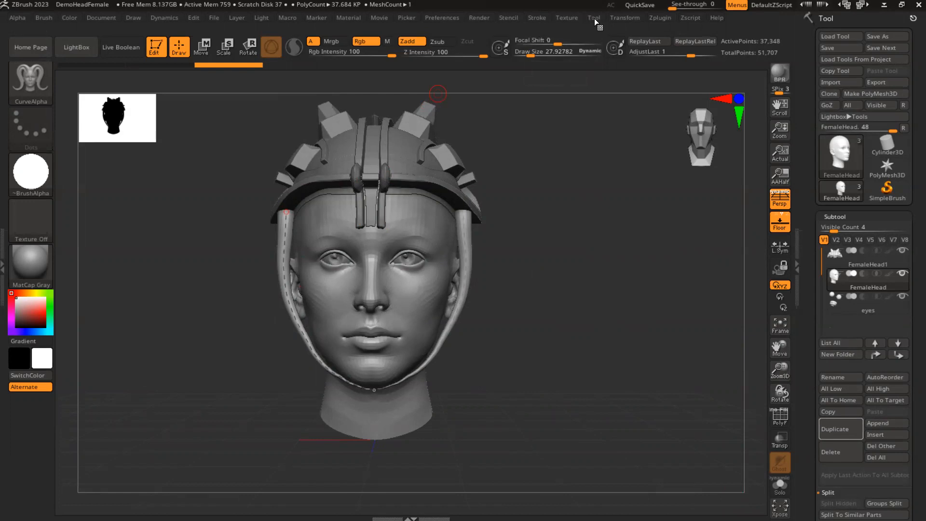
click(625, 17)
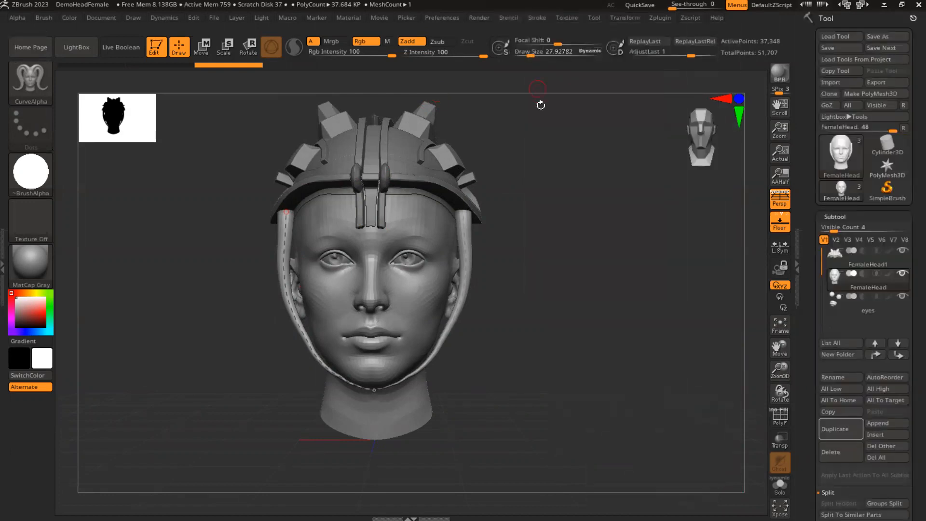
click(537, 18)
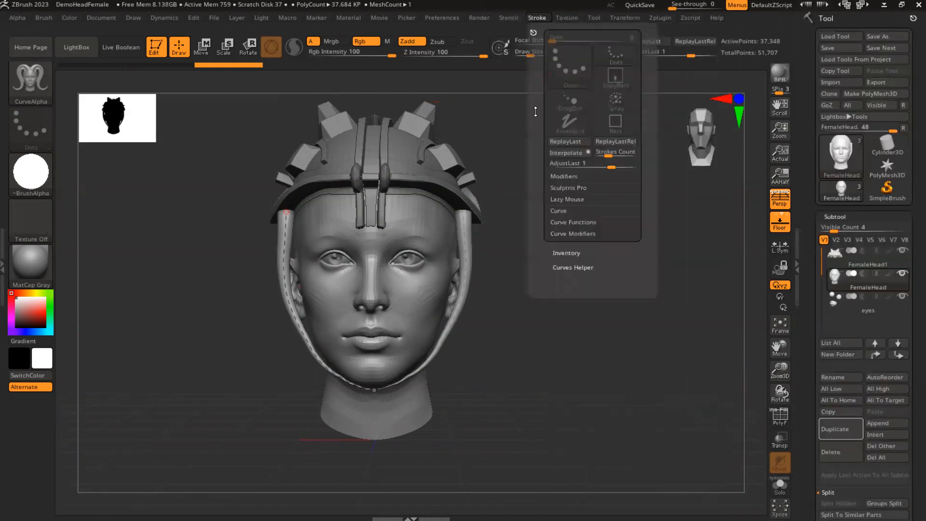
click(563, 223)
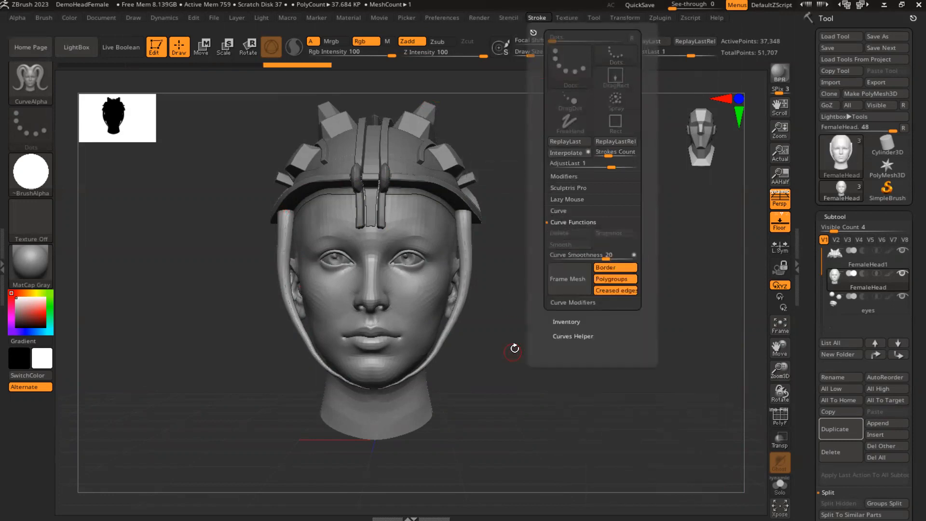
Examine the helmet and its chin strap around the head from several angles.
alt+drag(561, 309, 673, 305)
drag(593, 316, 555, 313)
drag(639, 286, 668, 246)
click(703, 163)
alt+drag(678, 286, 555, 338)
mouse_move(696, 131)
mouse_down()
mouse_move(698, 153)
mouse_move(713, 141)
mouse_move(698, 138)
mouse_move(723, 133)
mouse_move(688, 138)
mouse_move(692, 131)
mouse_up()
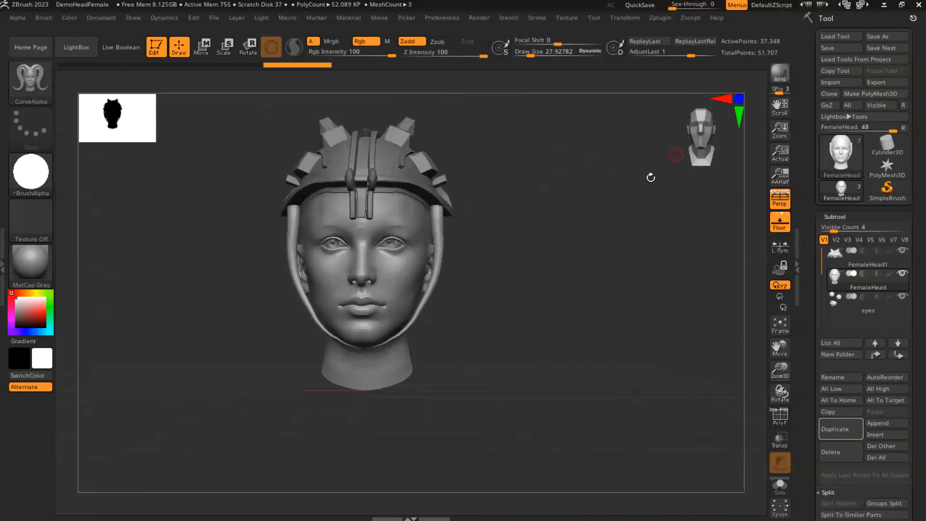
alt+drag(594, 246, 612, 259)
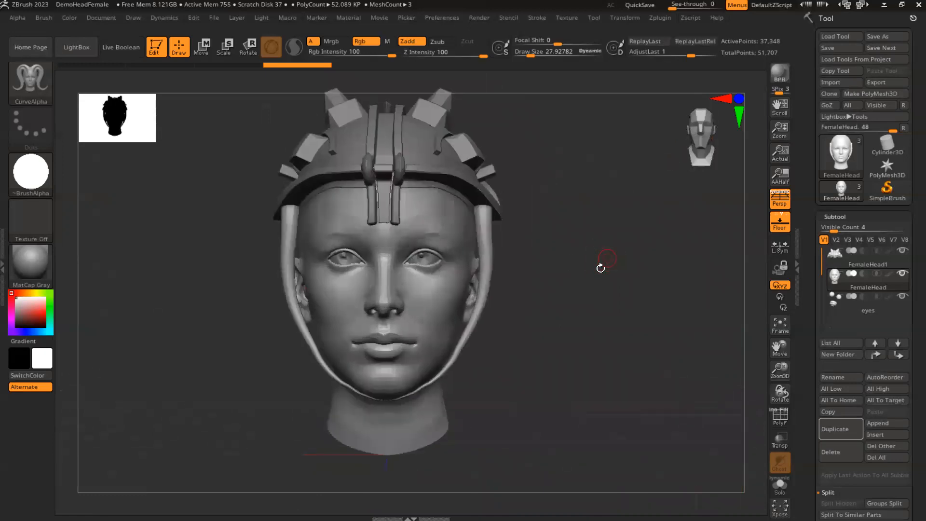